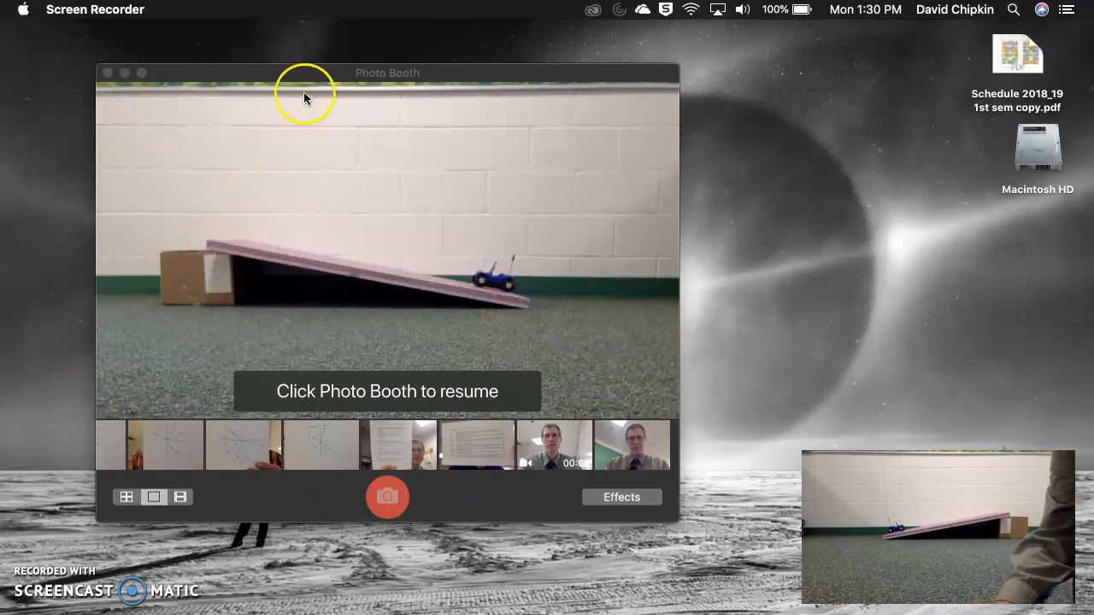
Step: Switch Photo Booth to movie mode and record a clip of about 20 seconds of the cart on the ramp
click(323, 74)
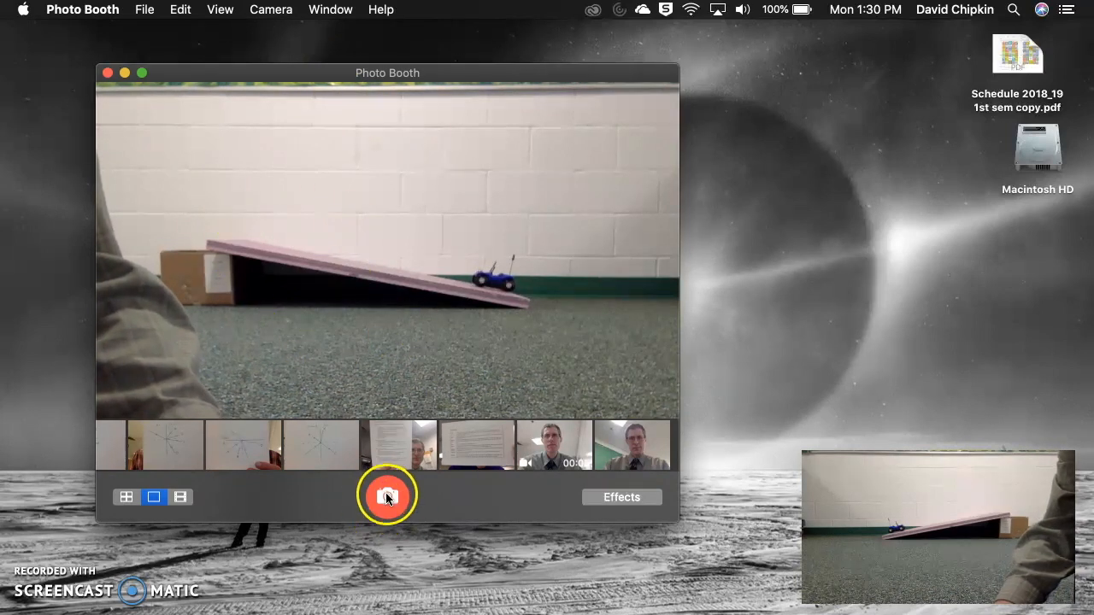
click(183, 499)
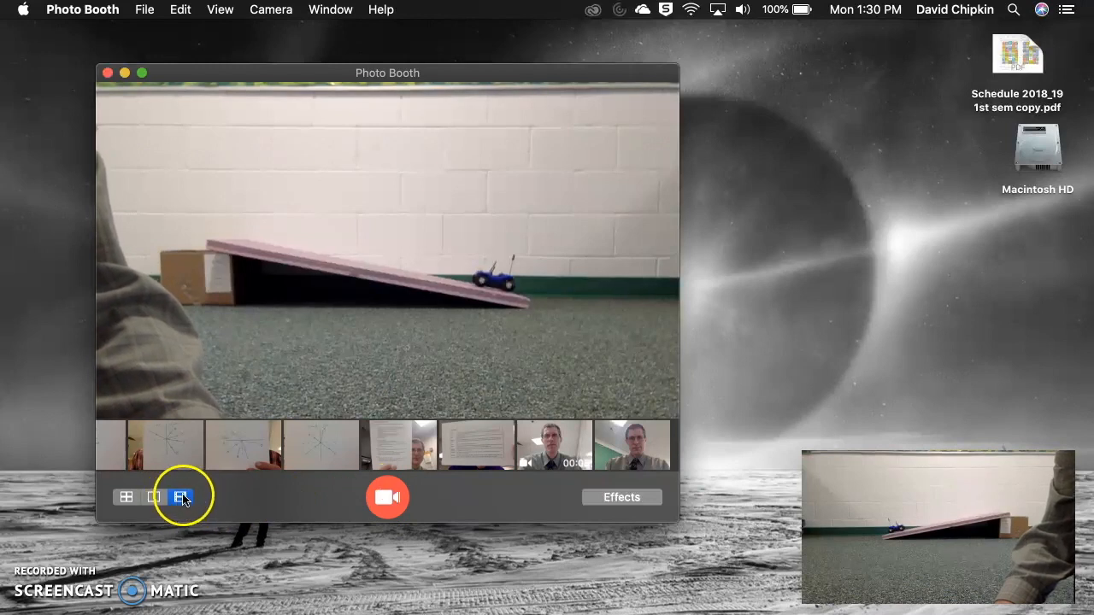
click(387, 501)
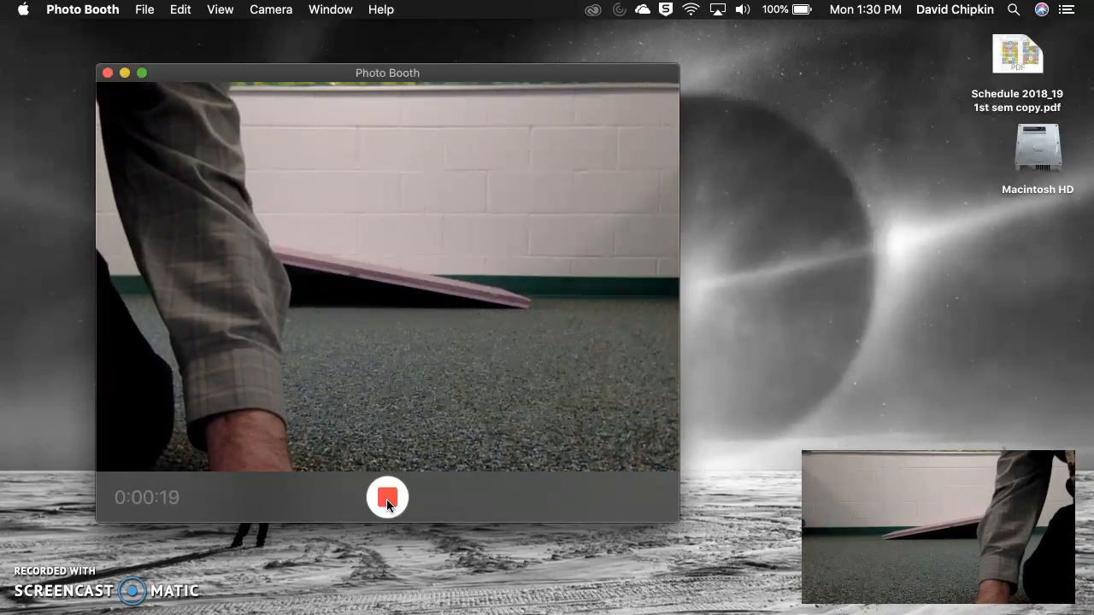
click(387, 498)
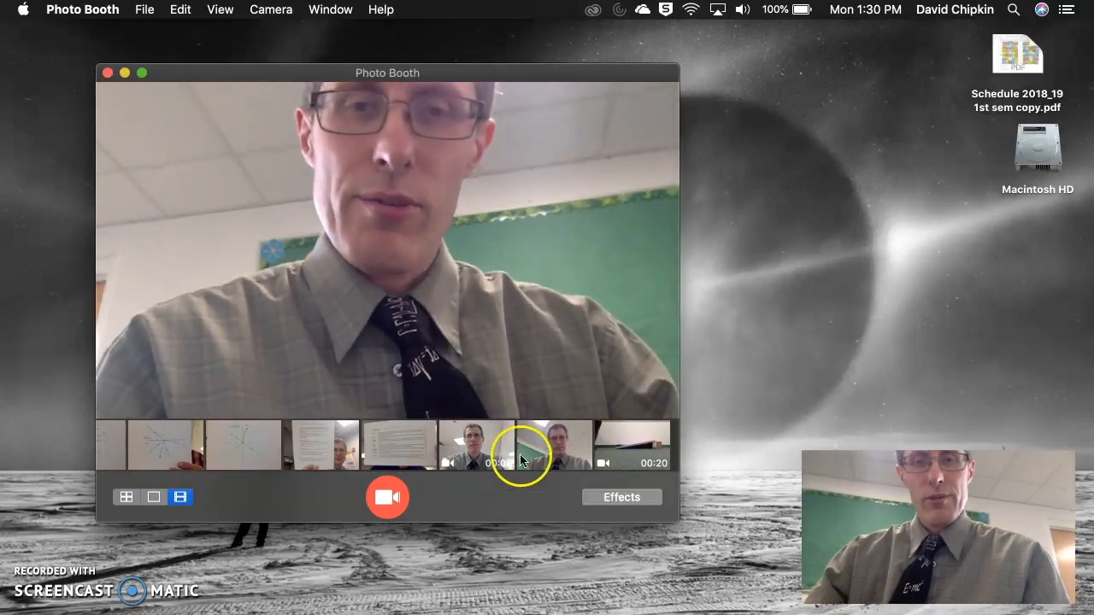
Step: Export the newly recorded clip to the Movies folder under the name "cart on ramp"
right_click(614, 445)
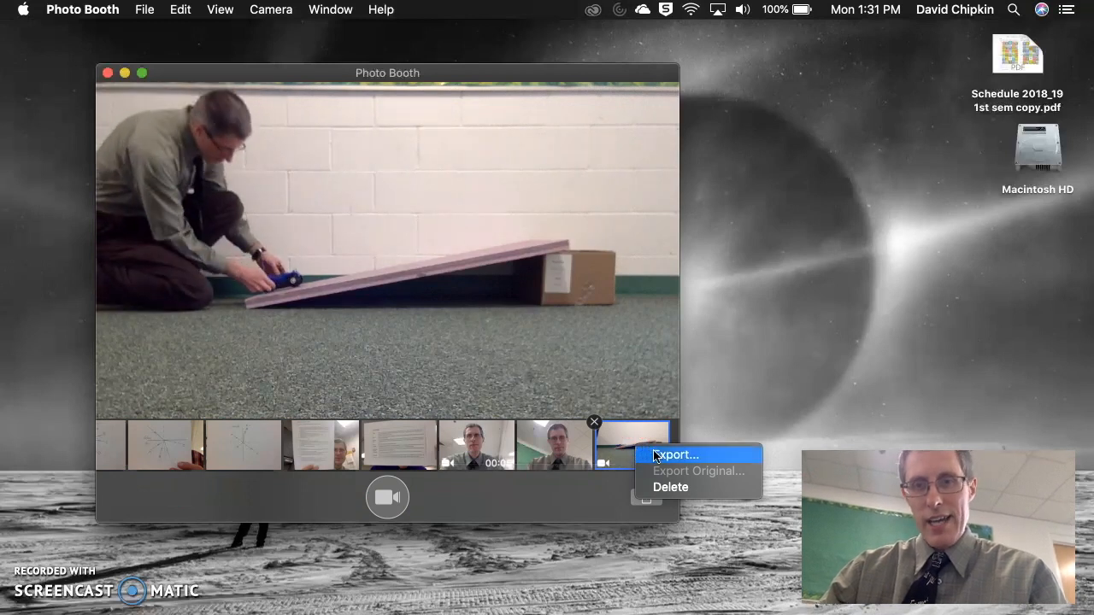
click(654, 455)
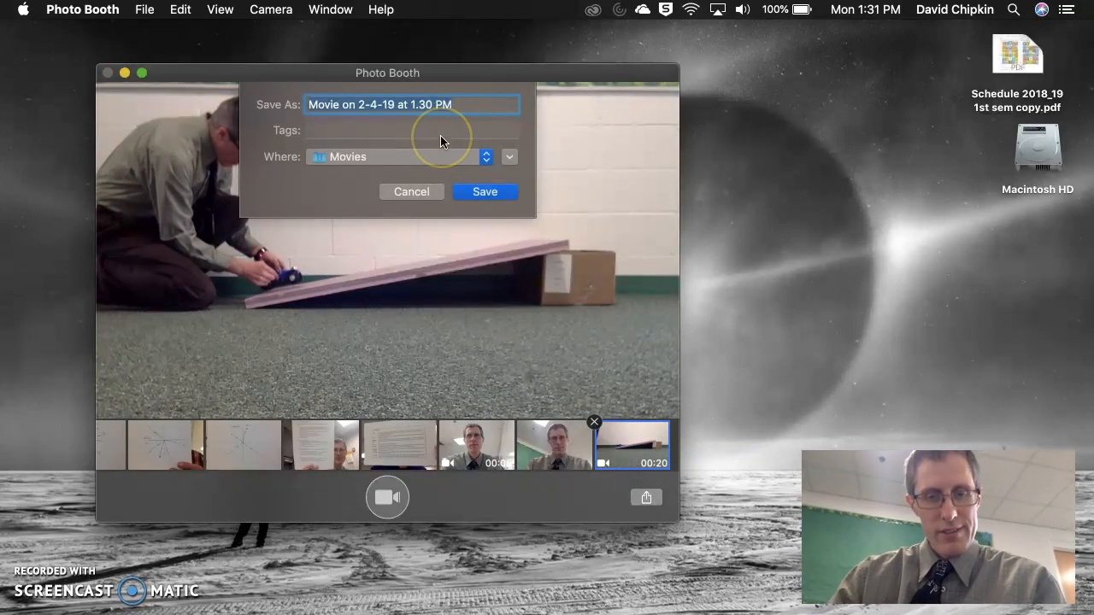
text(car)
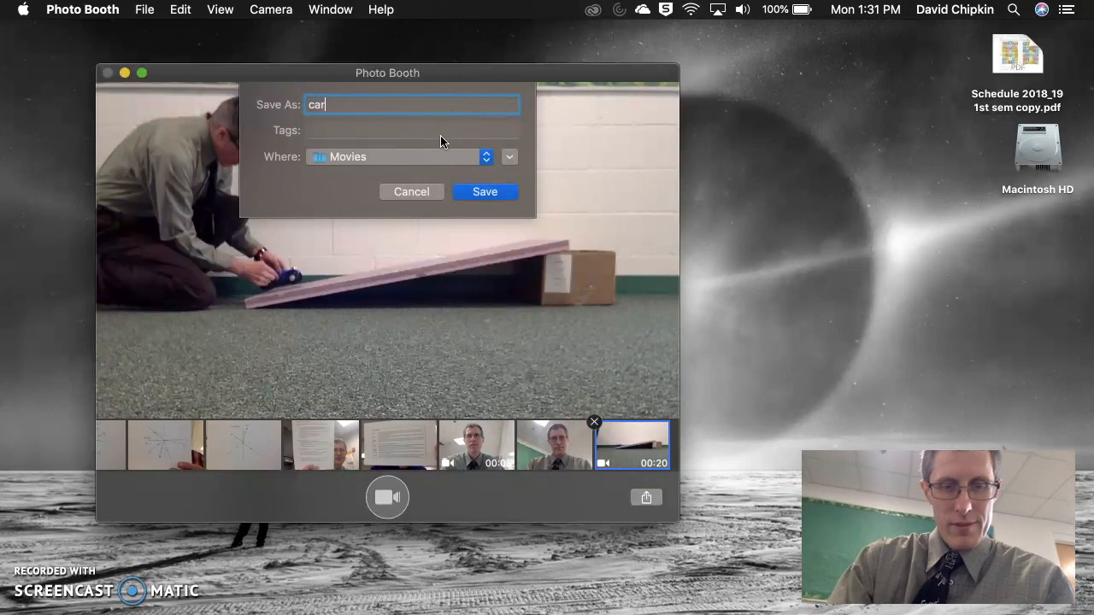
text(t on ram)
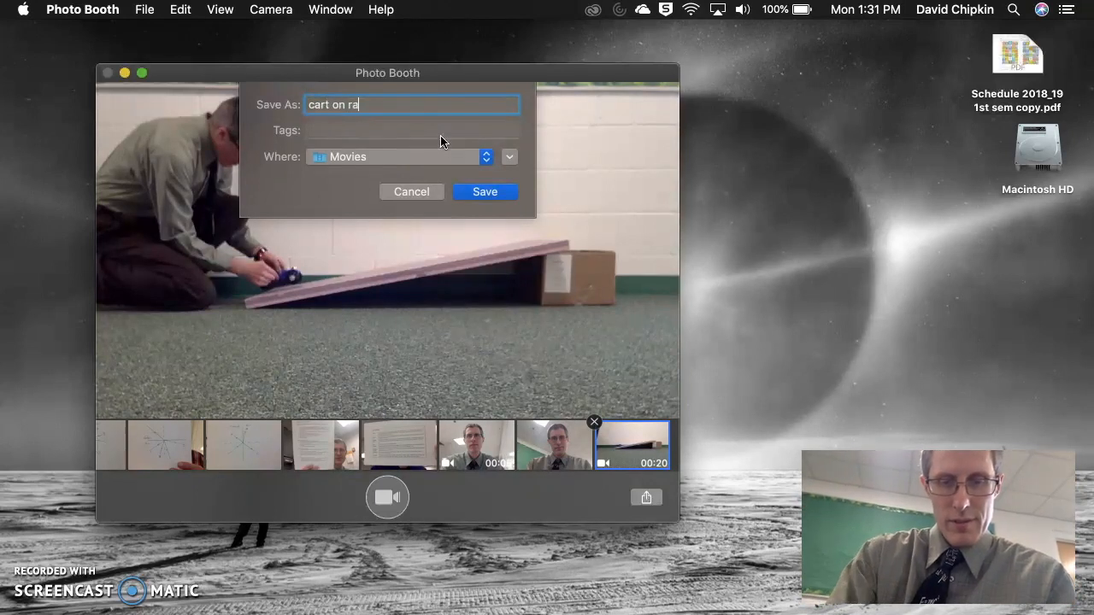
text(p)
click(501, 192)
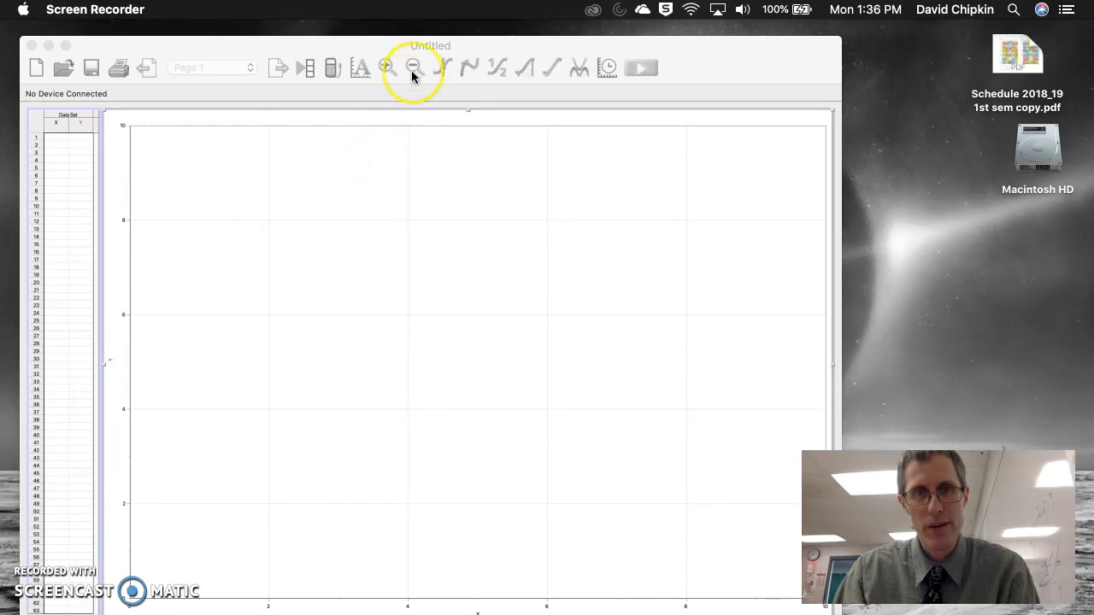
Step: Switch to Logger Pro and insert the movie cart on ramp.mov from the home folder's Movies folder
click(435, 47)
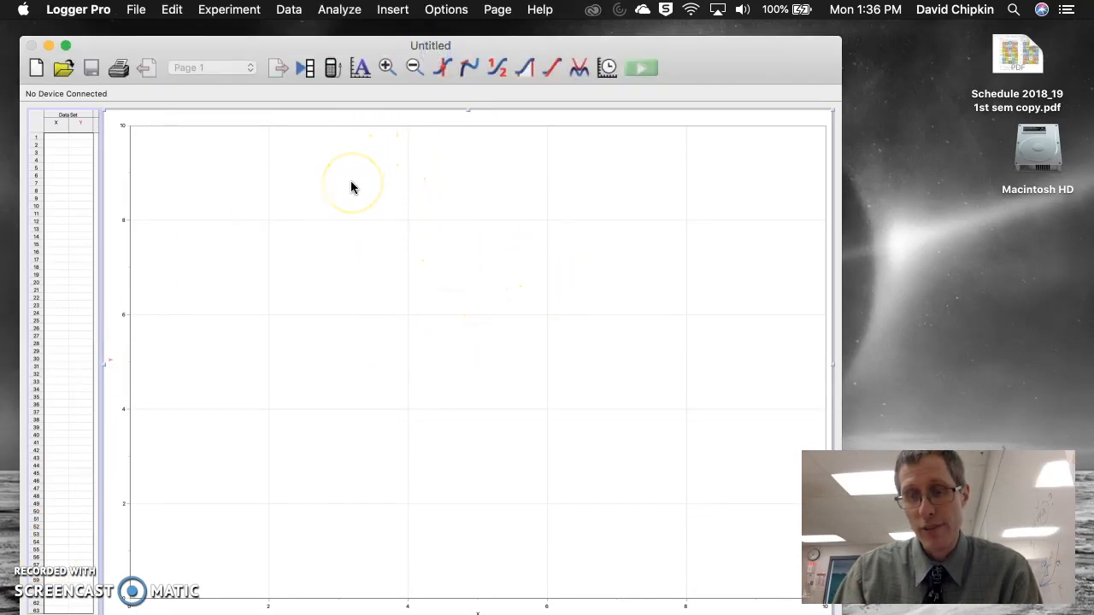
click(392, 9)
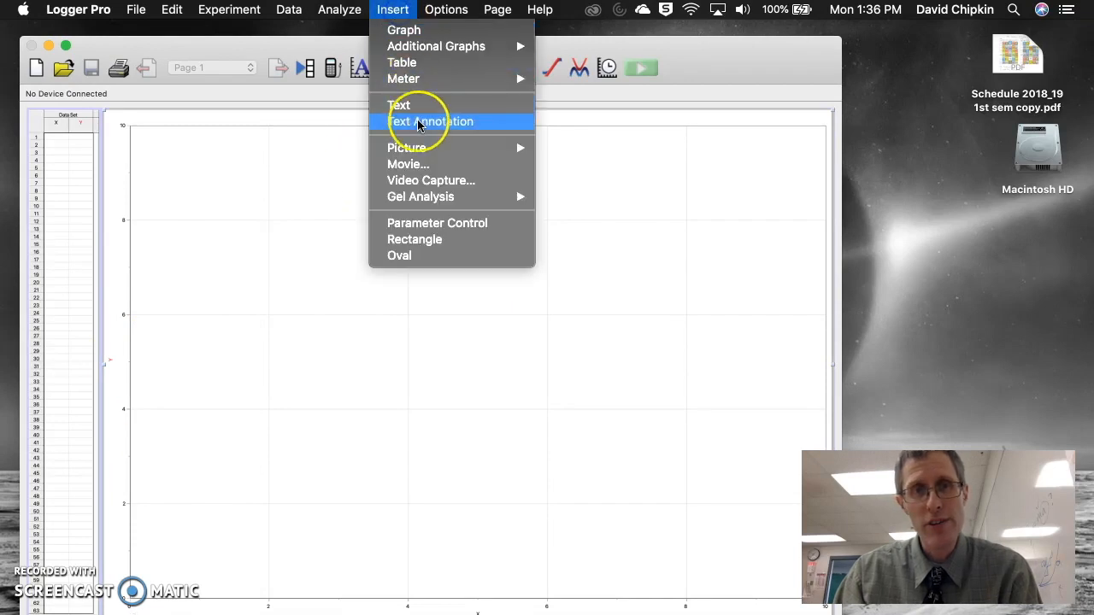
click(422, 170)
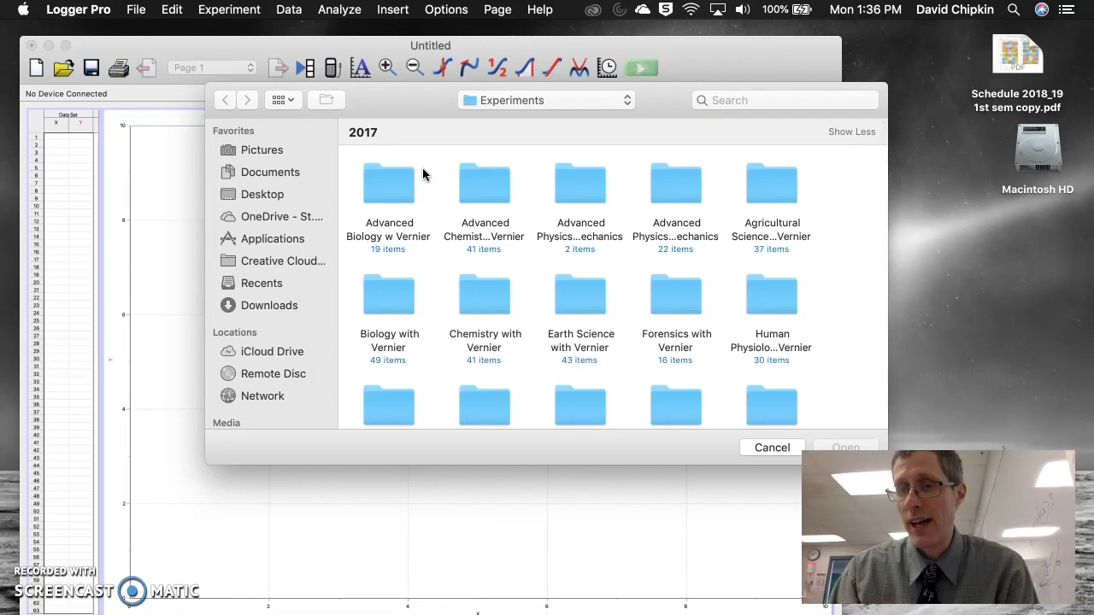
click(278, 152)
click(564, 102)
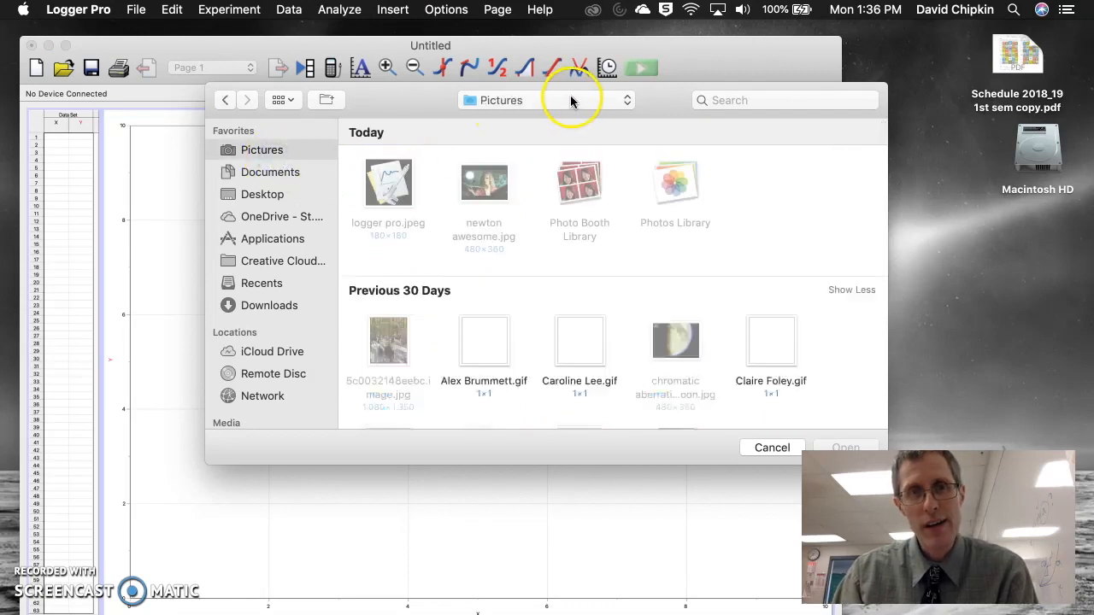
click(546, 127)
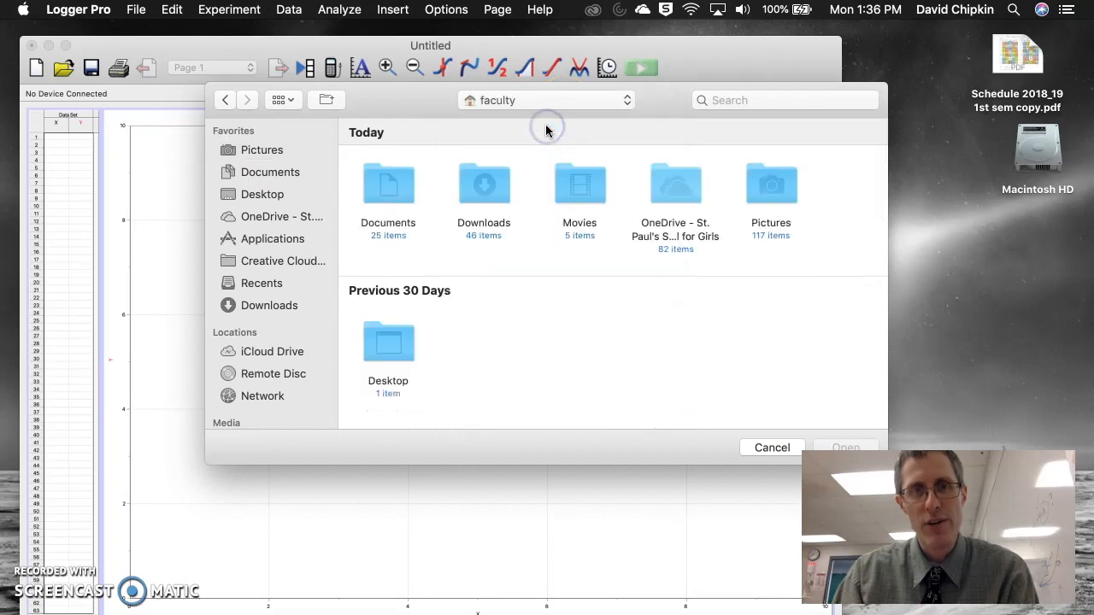
click(580, 196)
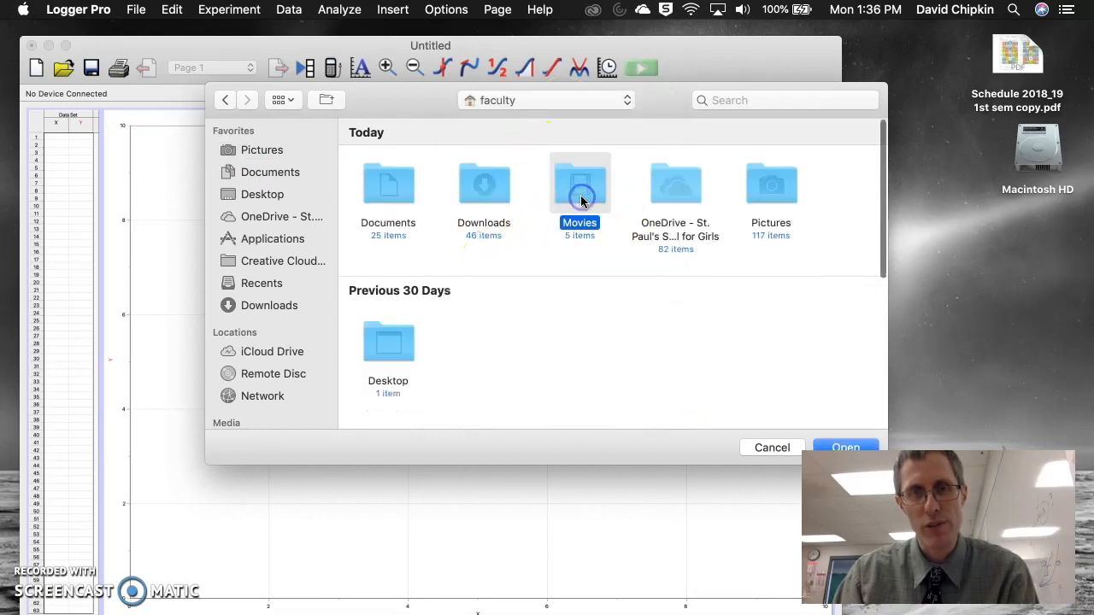
double_click(581, 195)
click(389, 193)
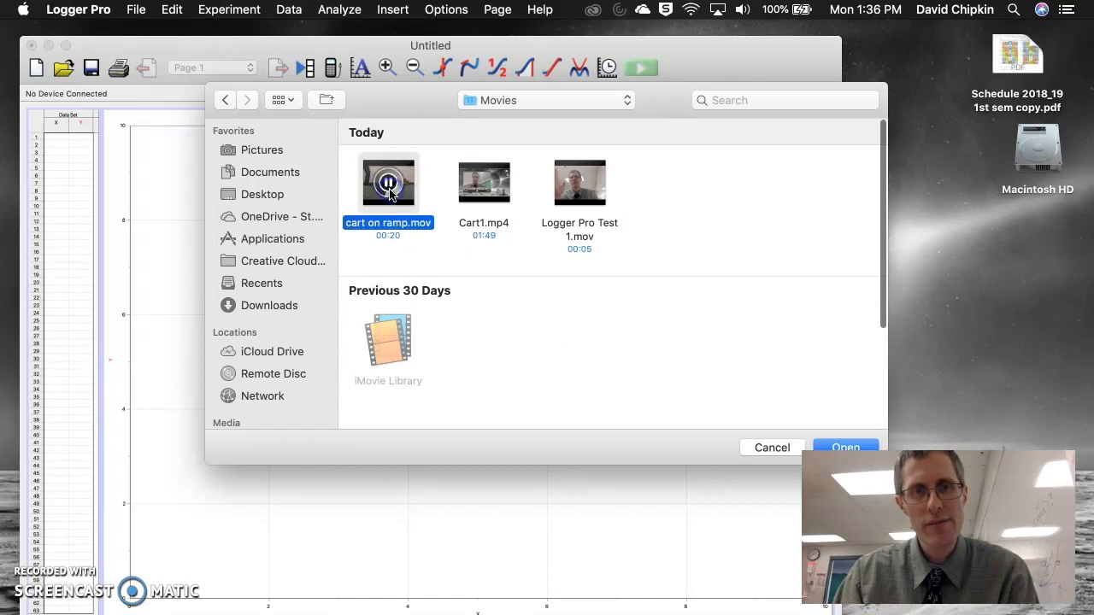
click(843, 448)
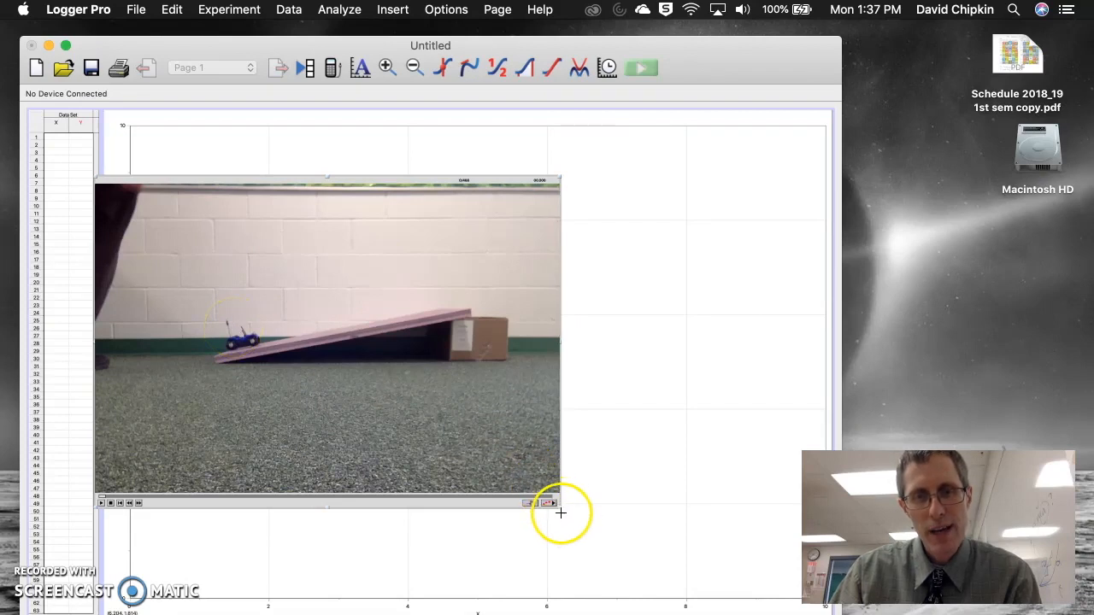
Step: Enlarge the inserted movie on the page and display its video analysis tools
drag(606, 536, 693, 572)
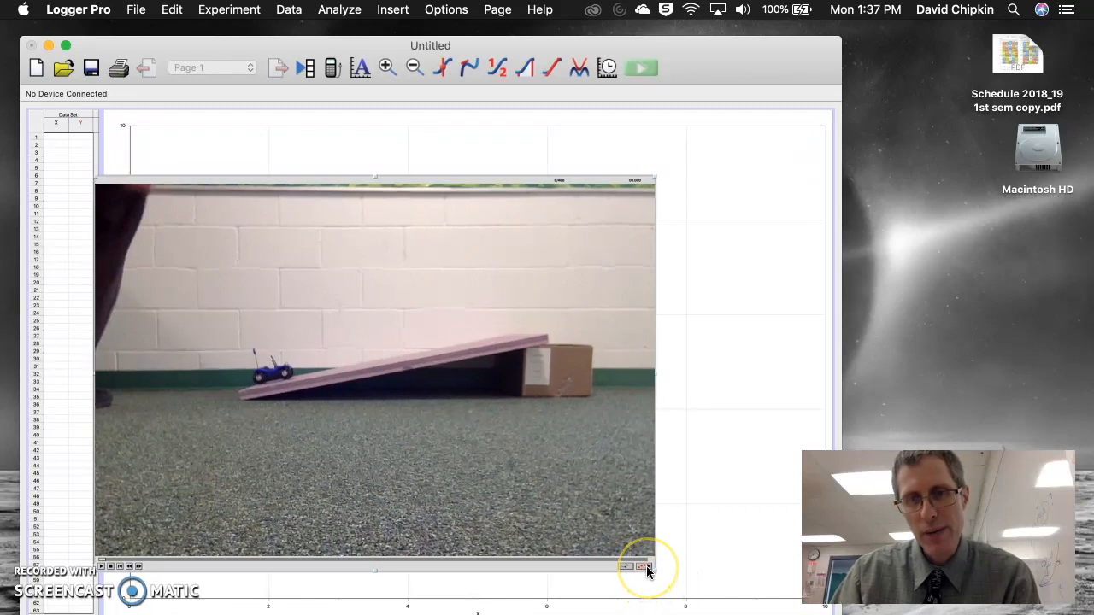
click(646, 566)
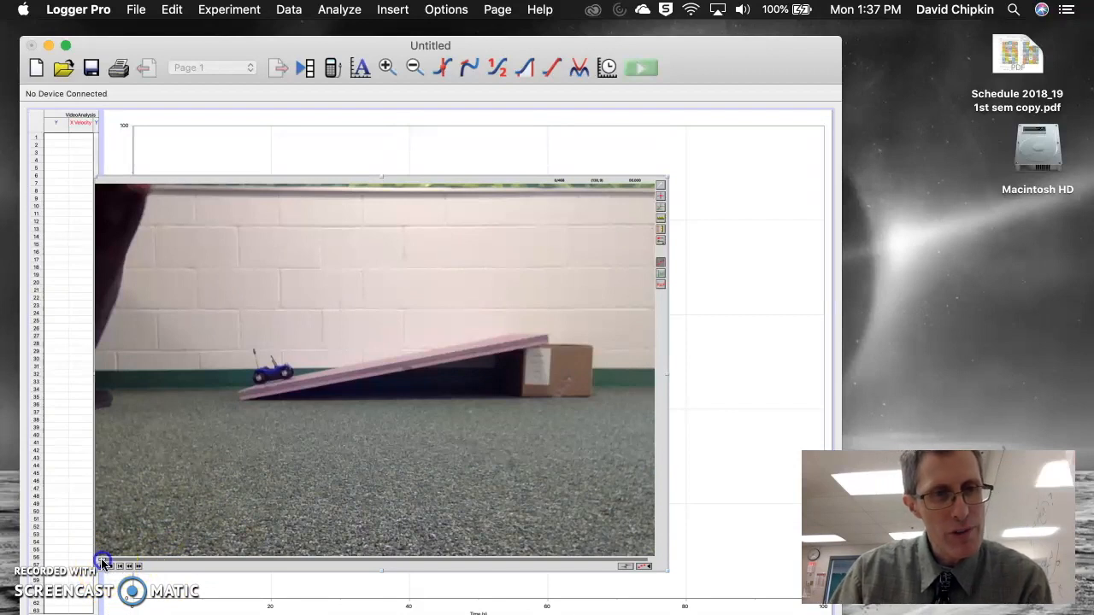
Step: Skip to the part of the movie just before the cart's release and play its run up the ramp
drag(125, 563, 261, 564)
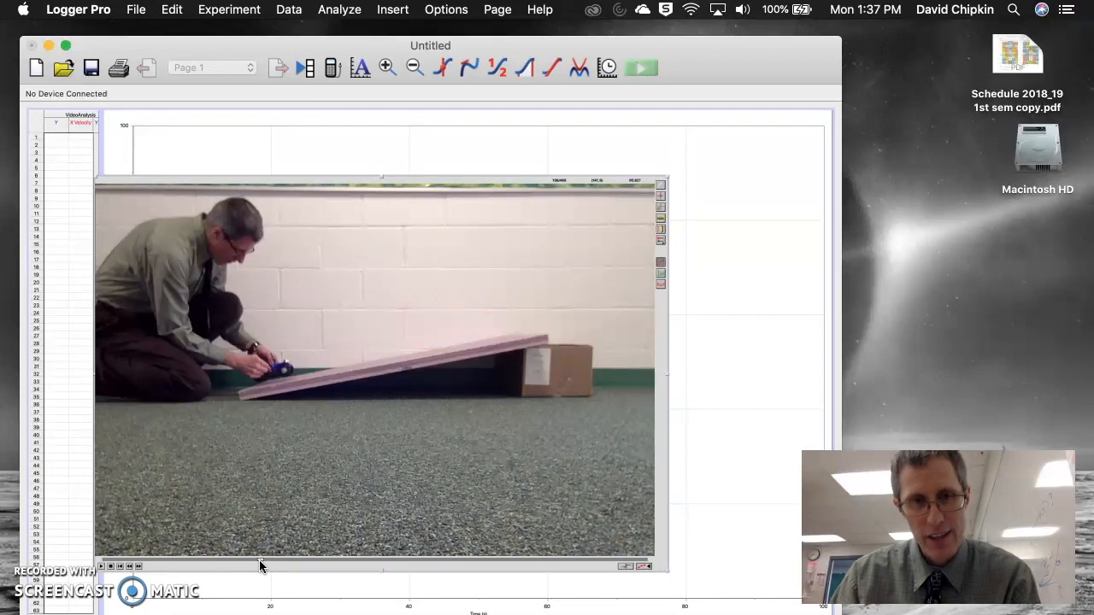
click(101, 568)
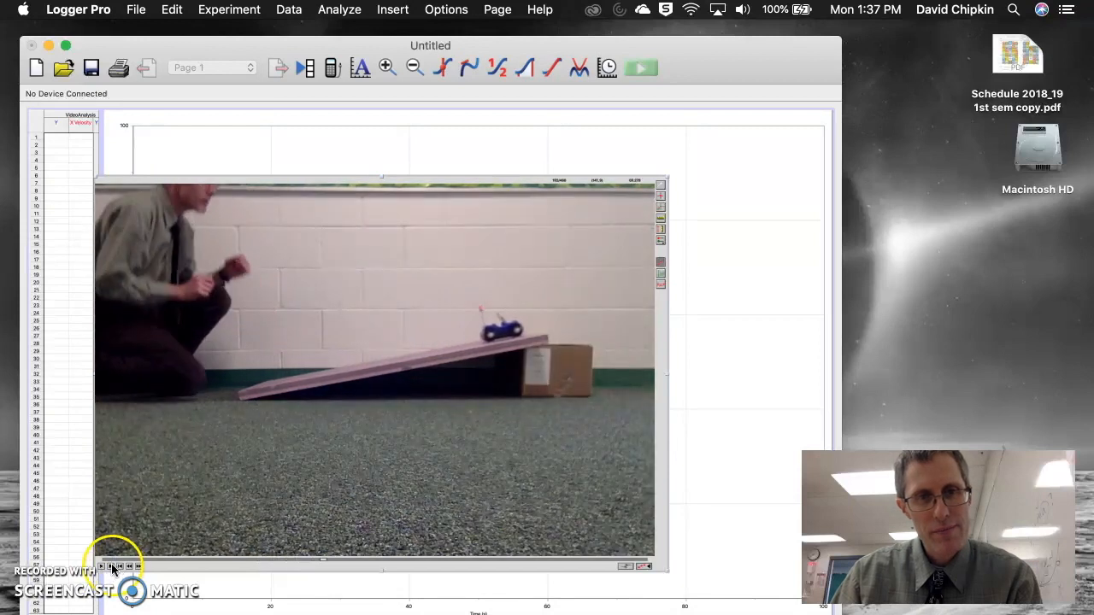
click(110, 567)
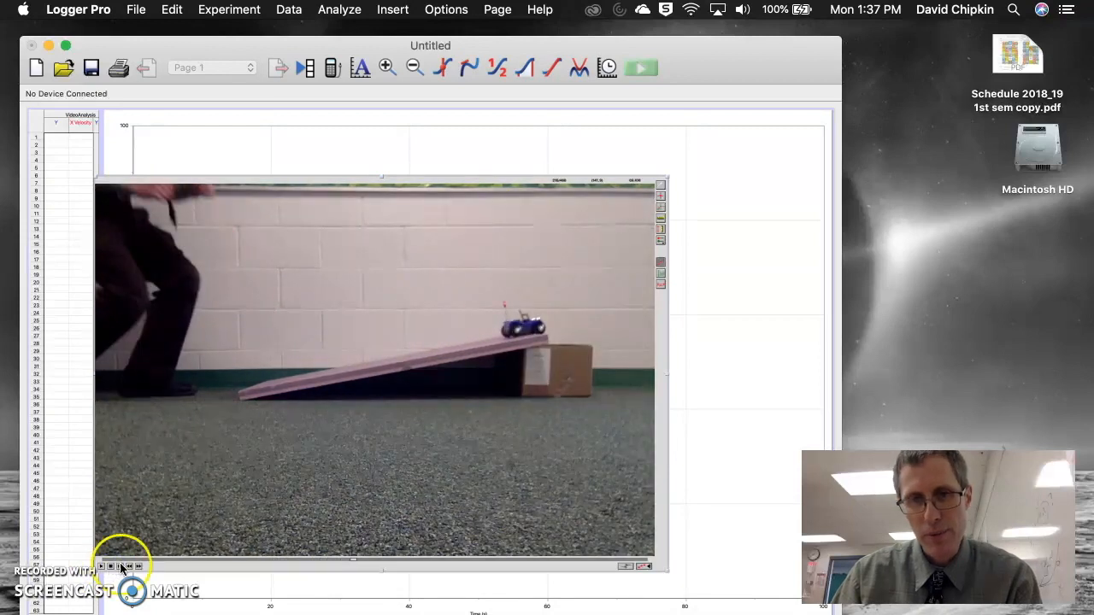
Step: Rewind the movie to just before the cart's release and advance it frame by frame to where the motion starts
drag(352, 564, 259, 569)
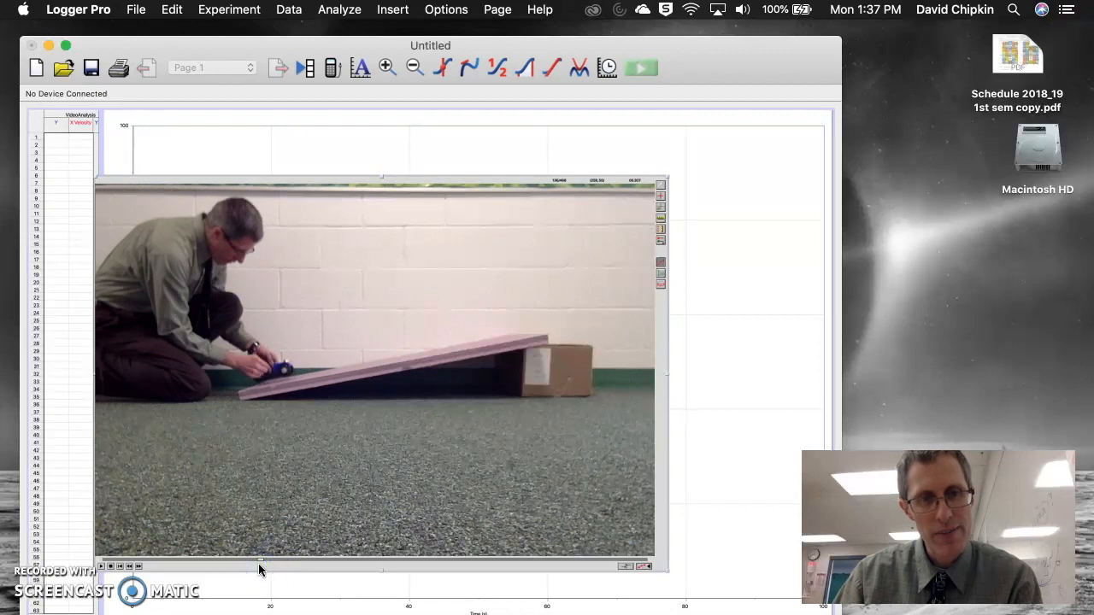
click(139, 568)
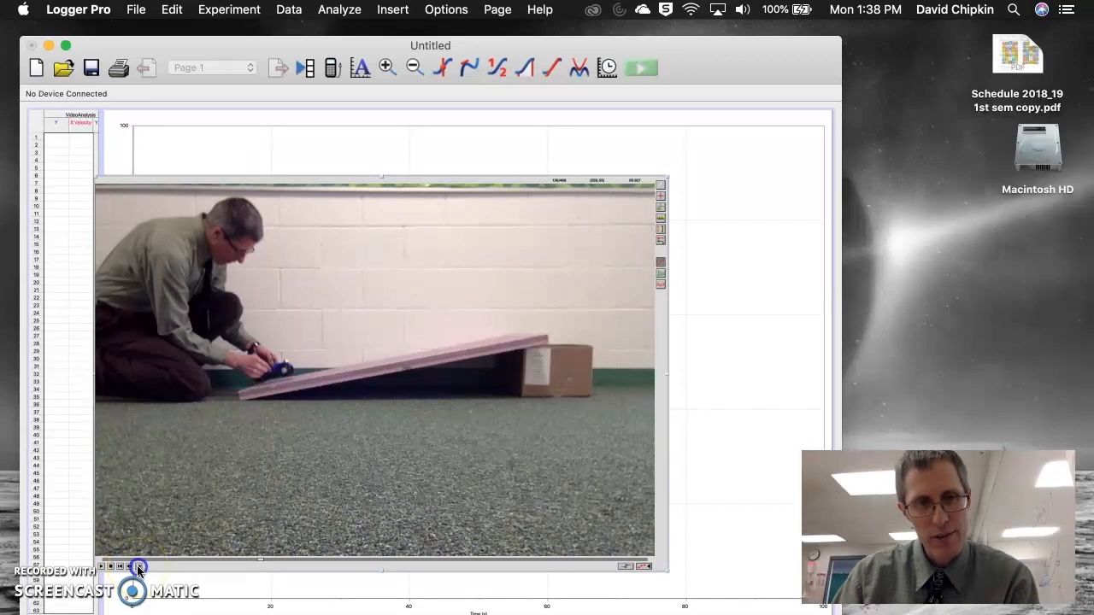
click(139, 567)
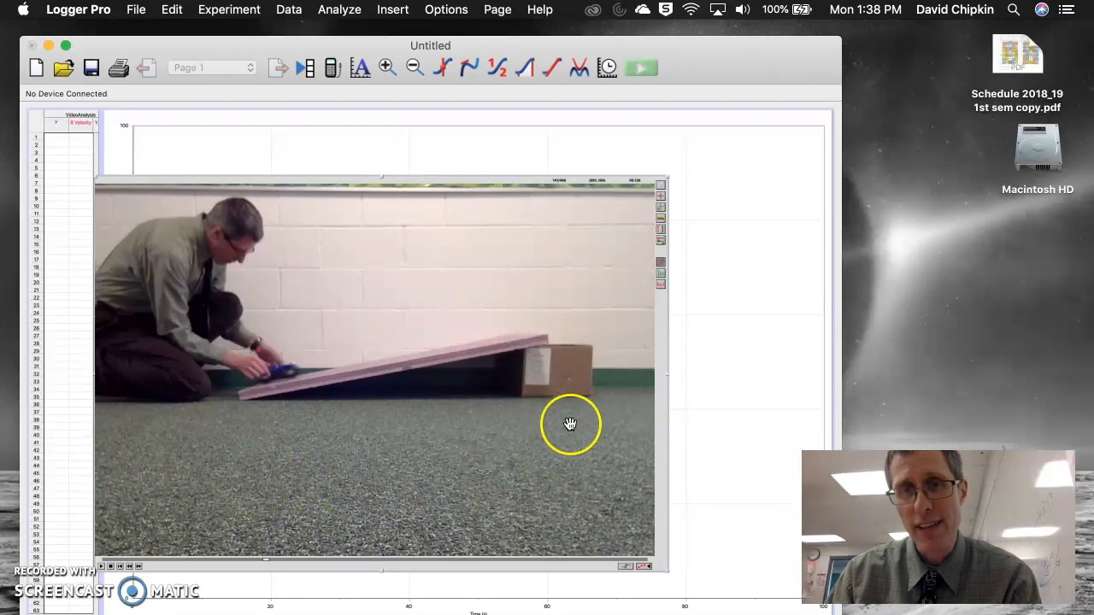
Step: Add position points on the front of the cart, frame by frame, as it travels up the ramp
click(660, 199)
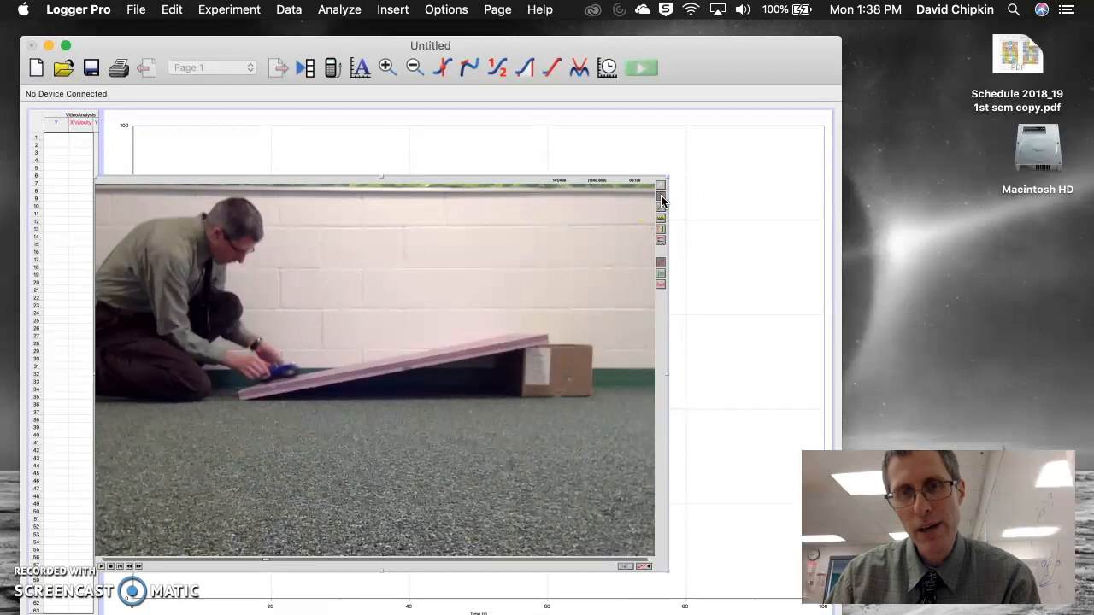
click(292, 369)
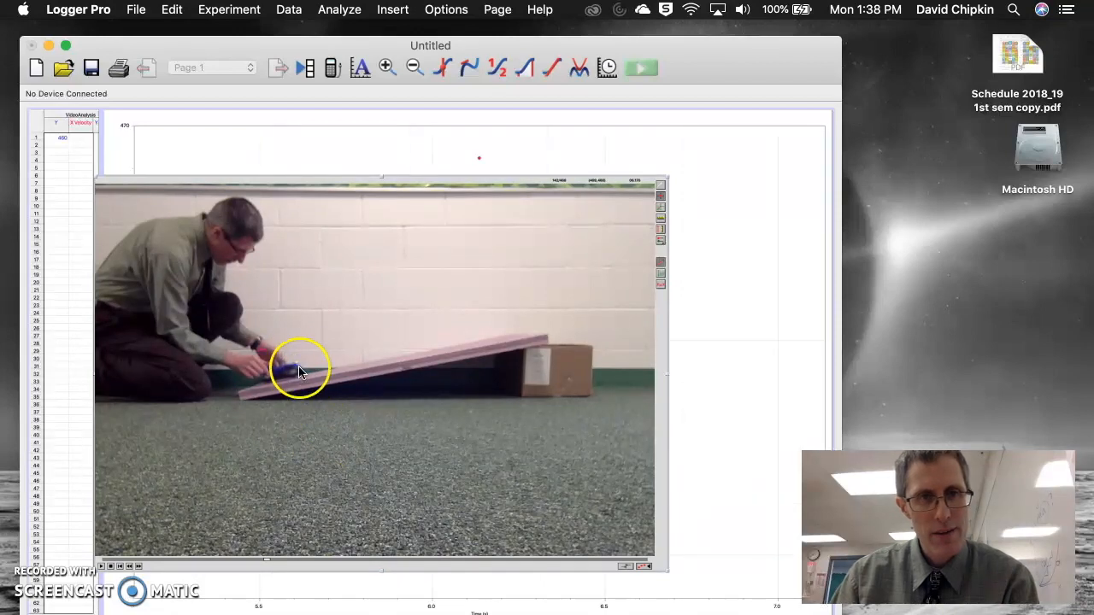
click(301, 369)
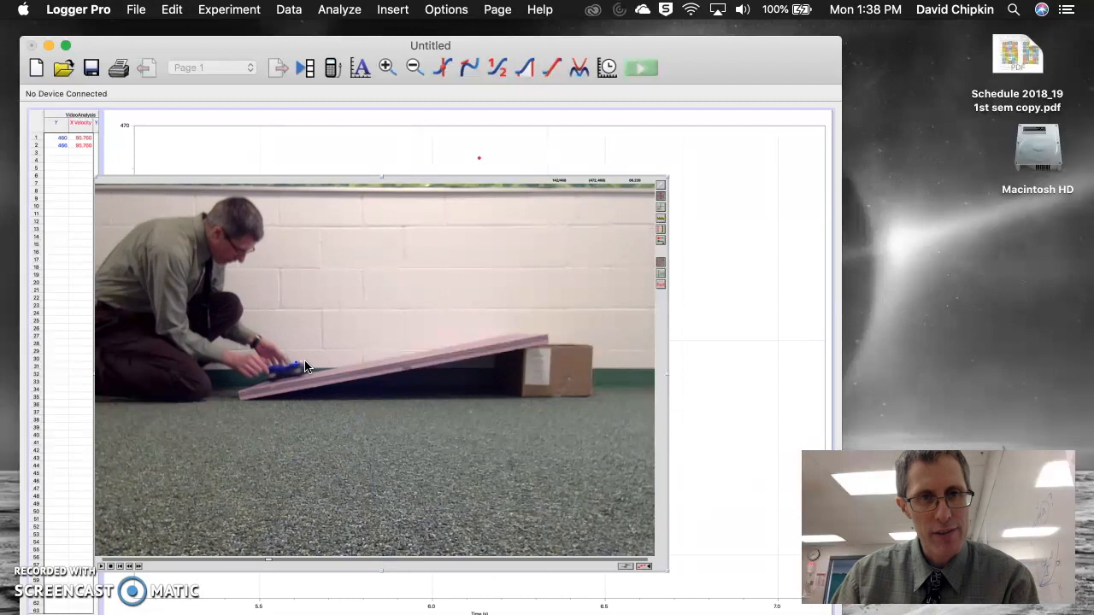
click(306, 368)
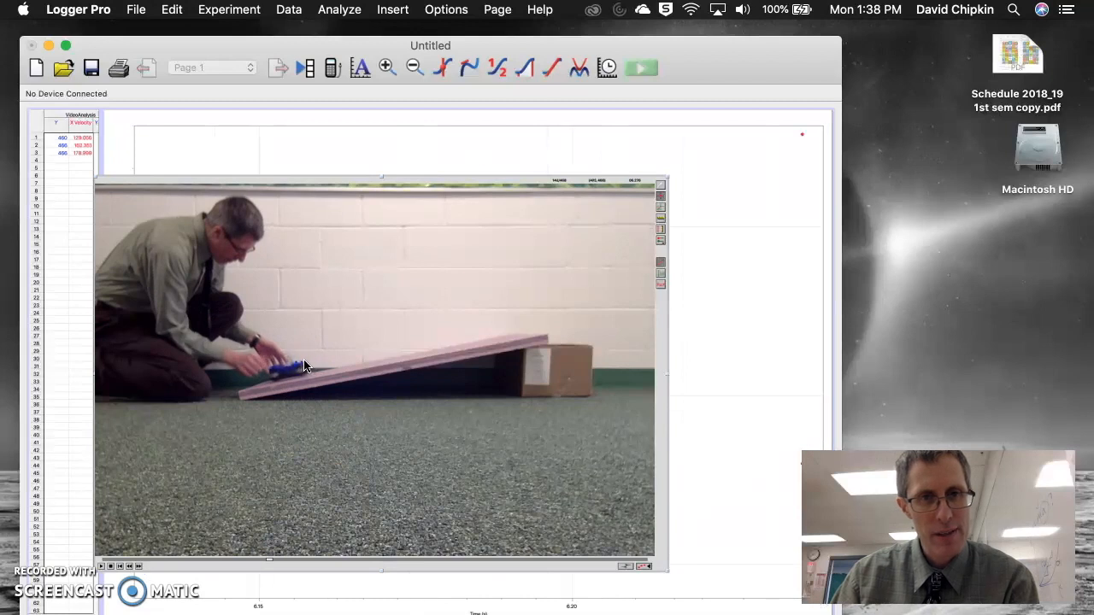
click(311, 361)
click(321, 358)
click(328, 357)
click(337, 356)
click(346, 353)
click(355, 353)
click(365, 352)
click(372, 351)
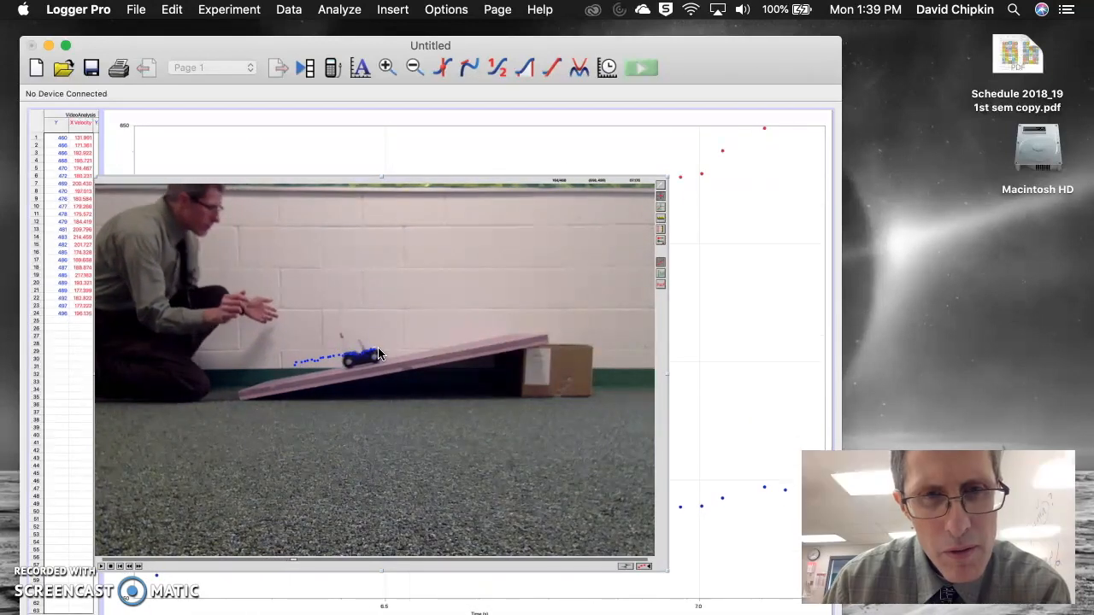
click(381, 349)
click(390, 347)
click(399, 346)
click(407, 344)
click(416, 343)
click(426, 341)
click(438, 339)
click(455, 336)
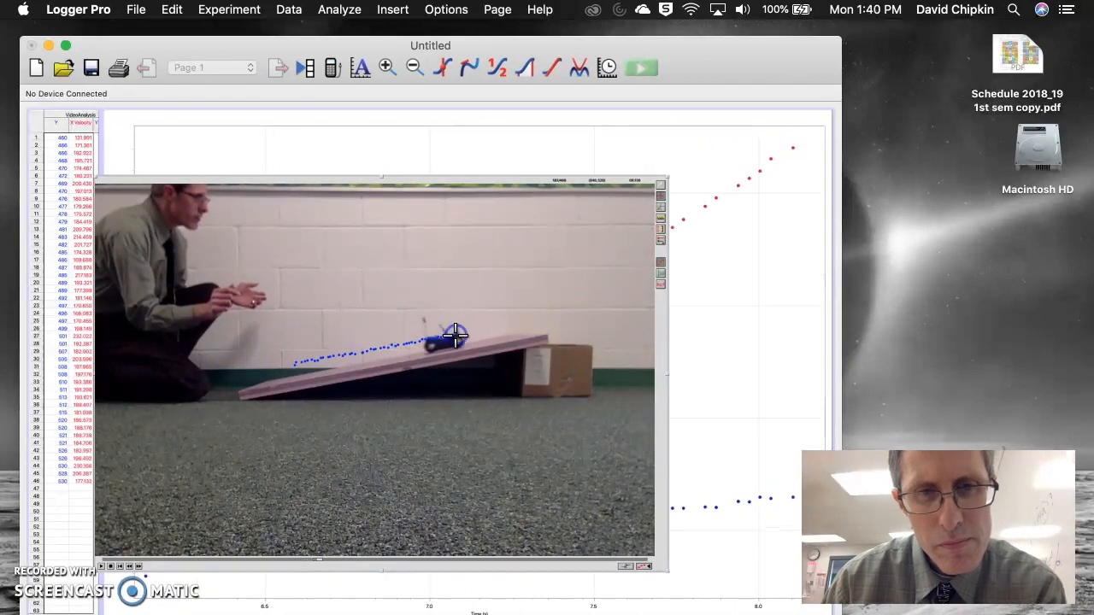
click(456, 336)
click(461, 336)
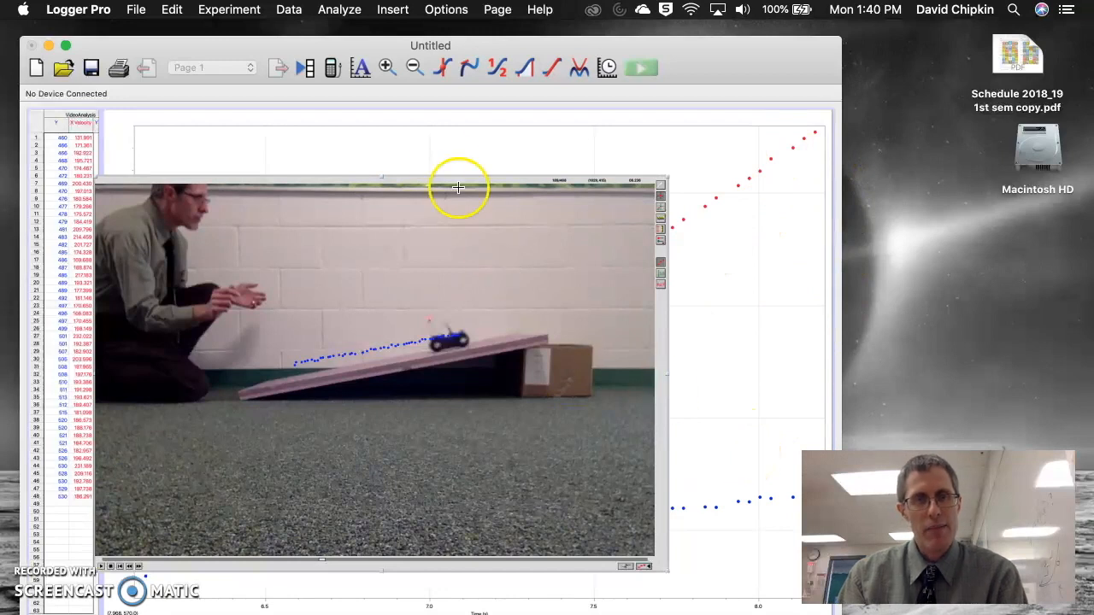
Step: Bring the graph forward to examine the plotted points, then return the movie to the front and shift it clear of the data table
click(418, 117)
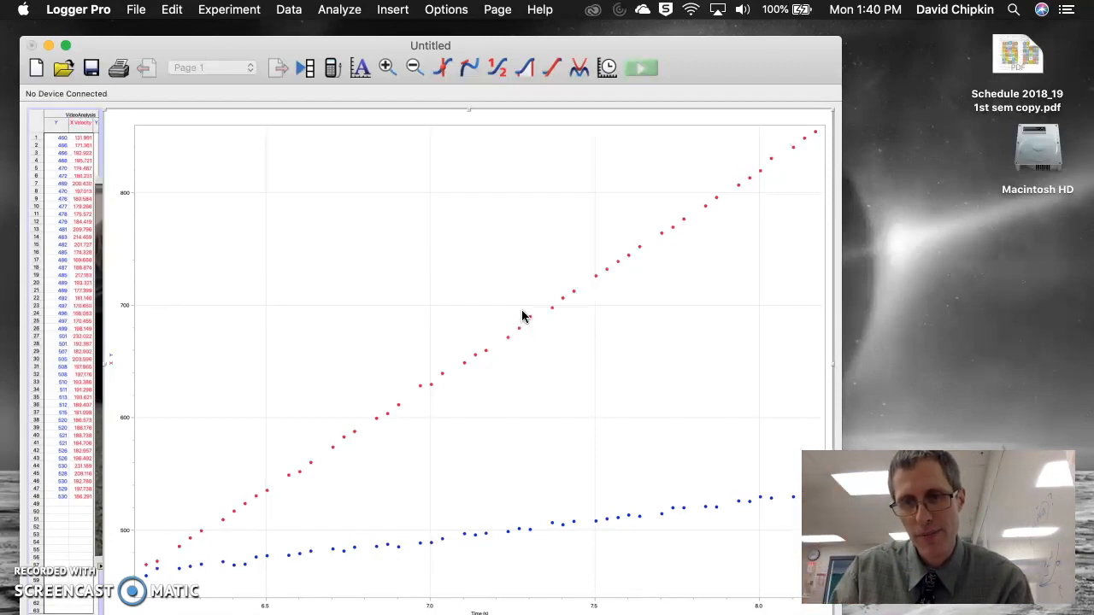
click(99, 181)
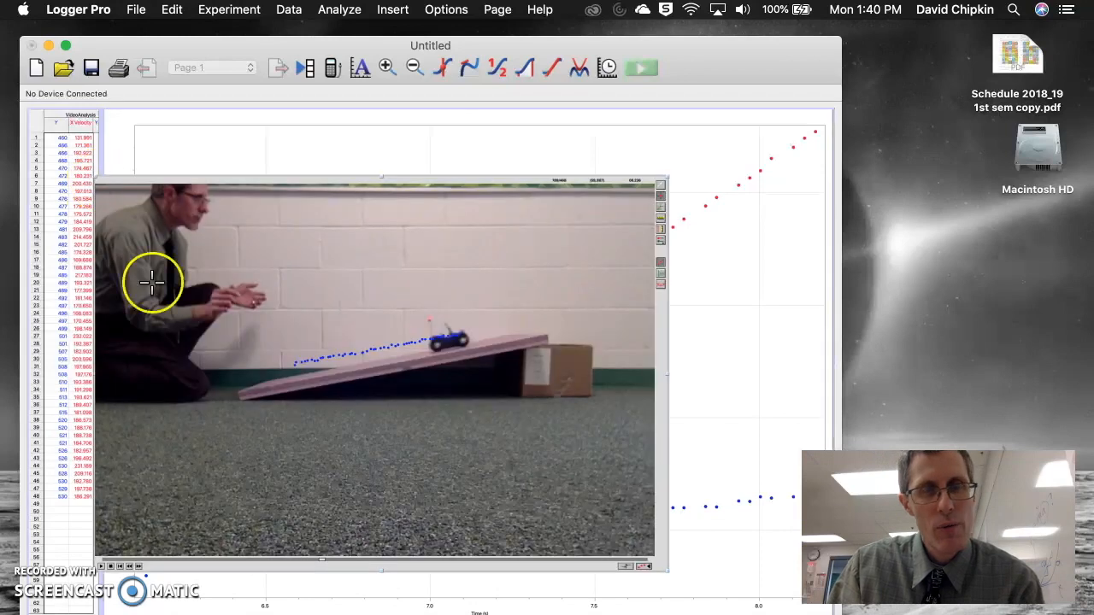
drag(309, 181, 360, 172)
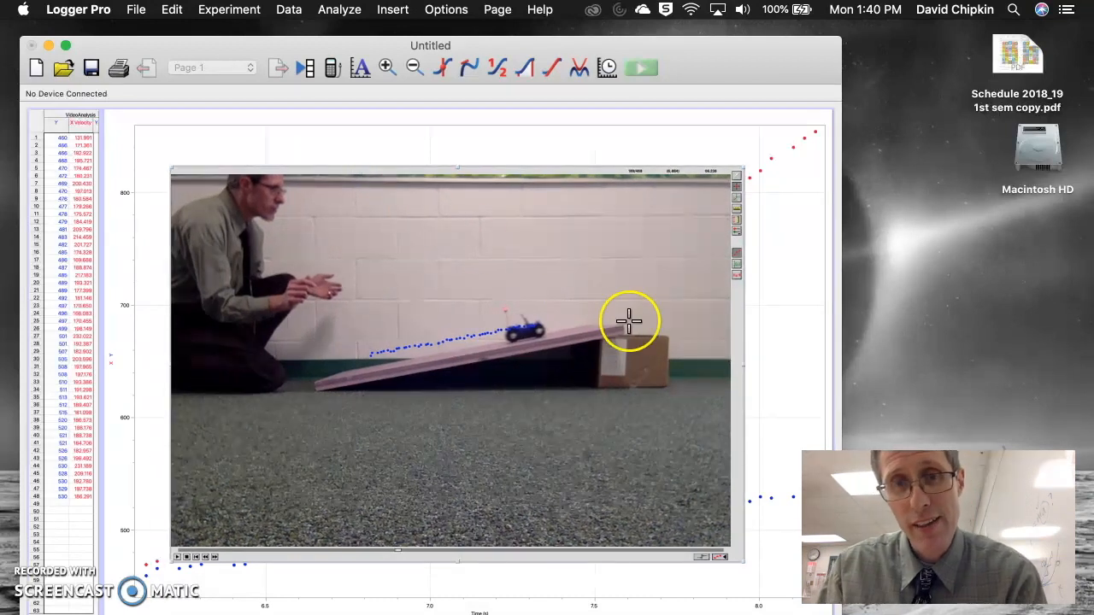
Step: Set the movie's scale by marking the full length of the ramp, from its lower to its upper end, as 1.22 m
click(739, 212)
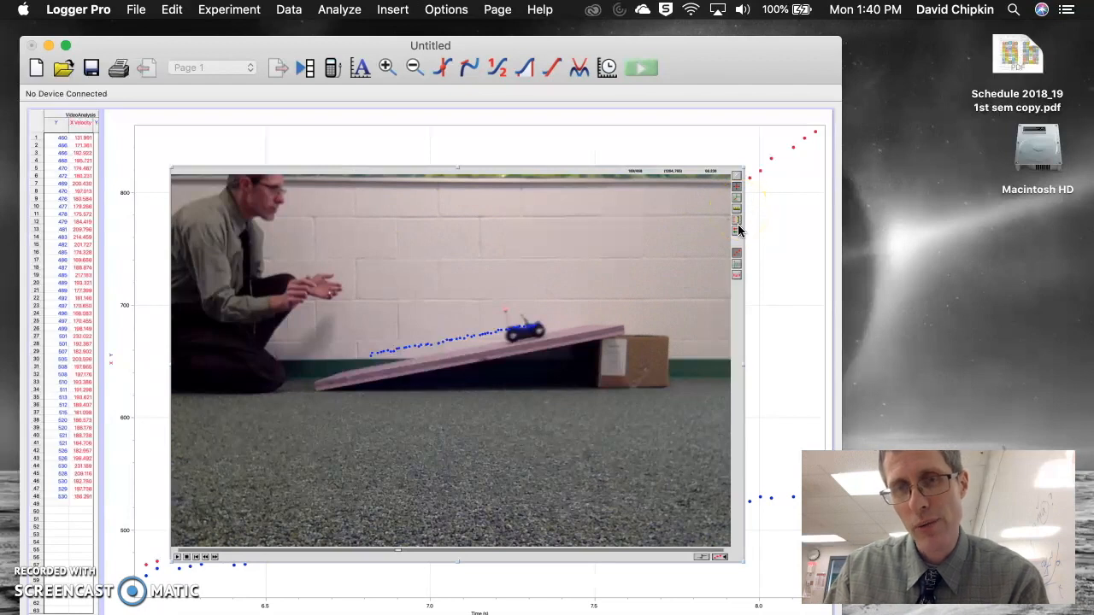
click(738, 207)
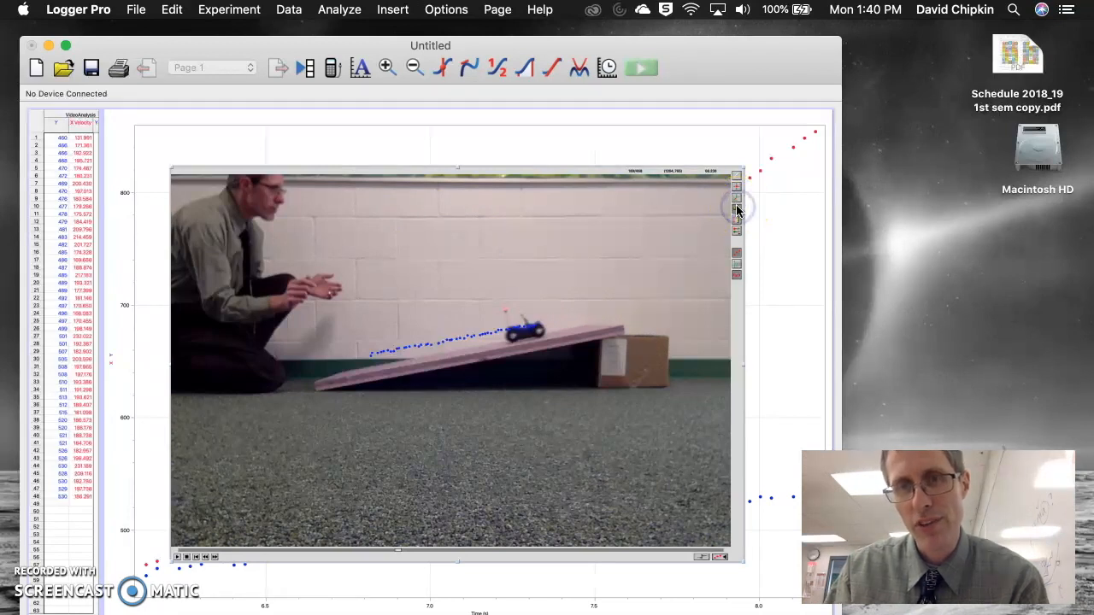
drag(525, 343, 317, 386)
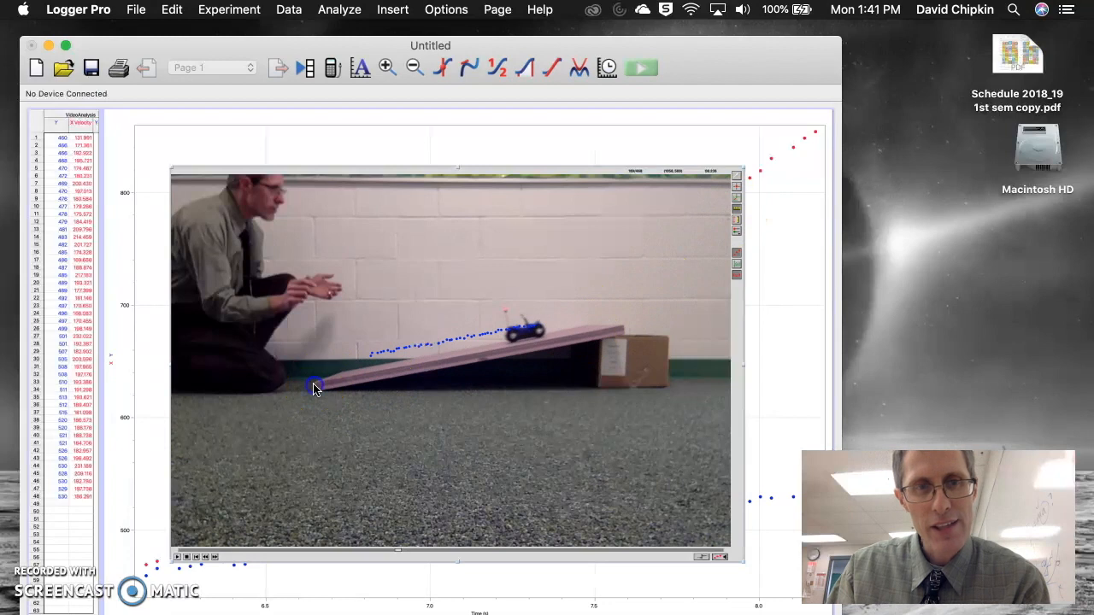
drag(377, 369, 619, 328)
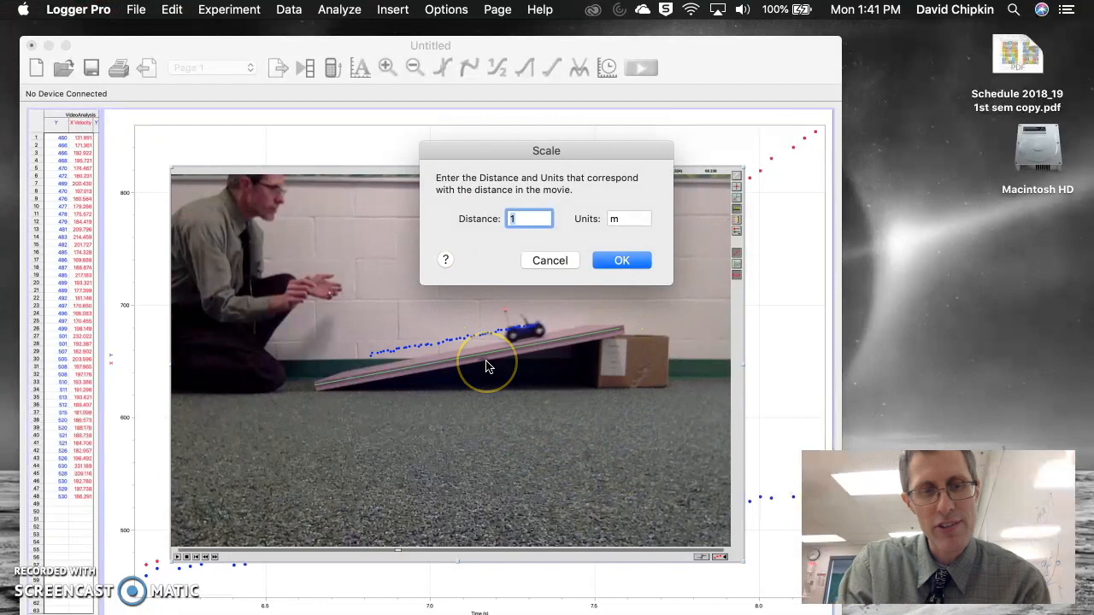
text(1)
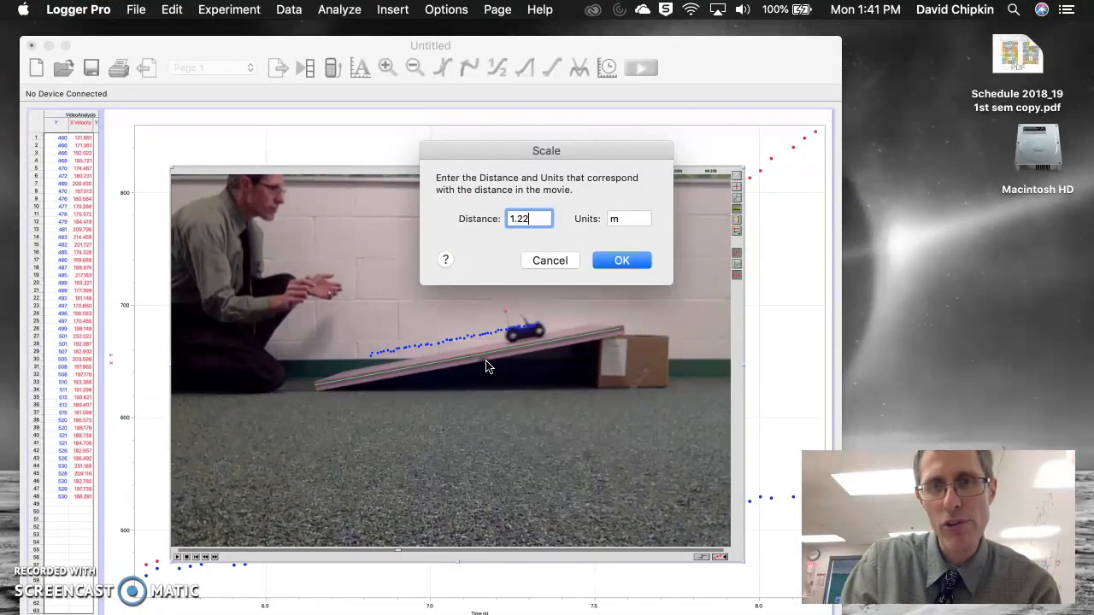
click(521, 219)
click(635, 261)
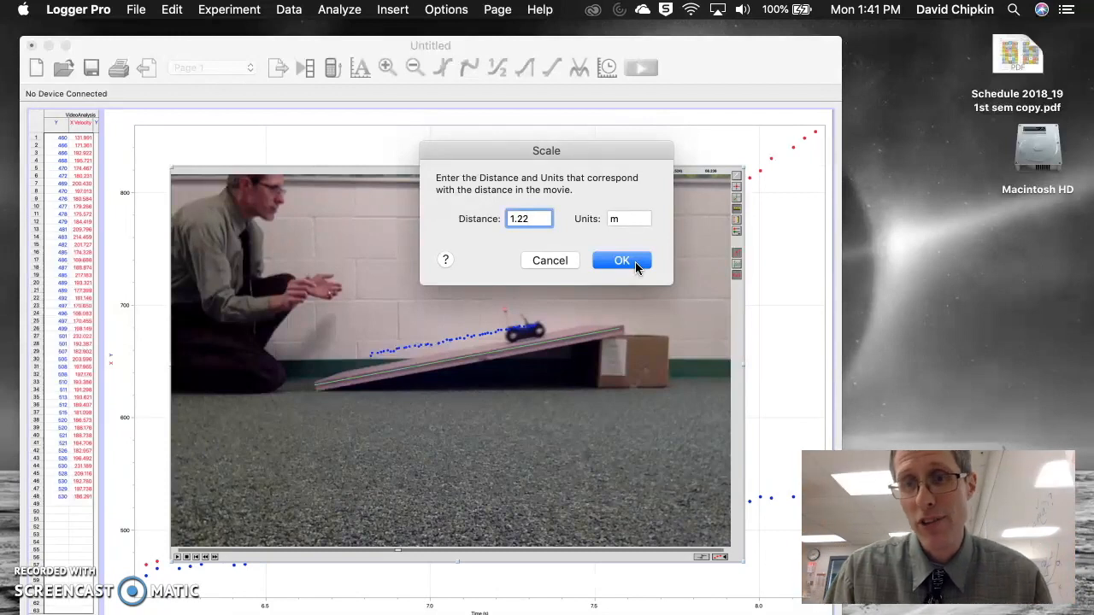
click(635, 262)
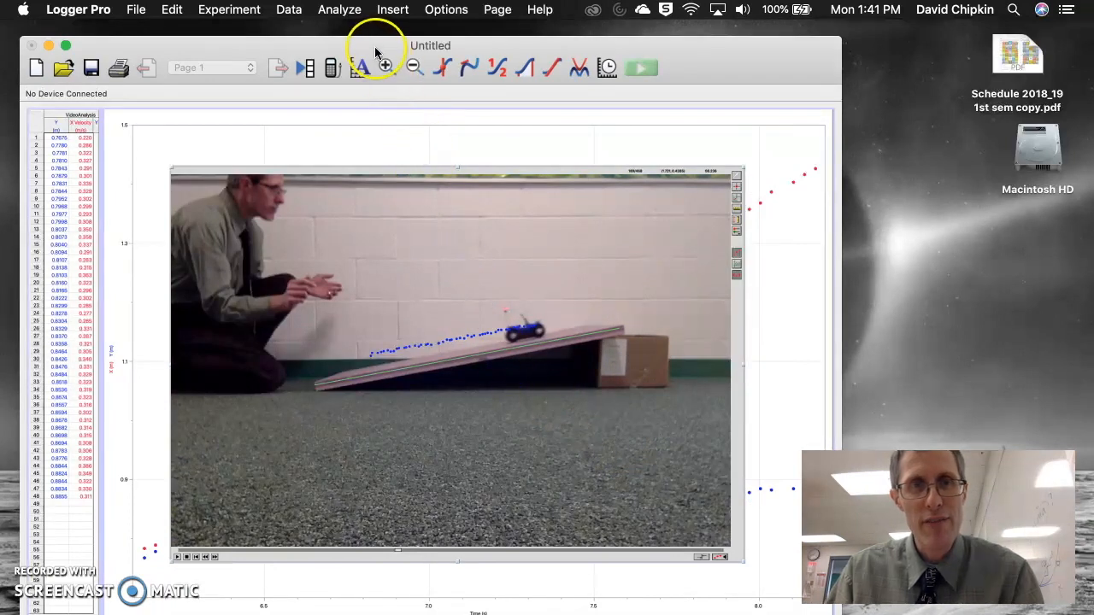
Step: Bring the graph in front of the movie and auto-arrange the page so movie, data table and graph sit without overlapping
drag(380, 66, 384, 122)
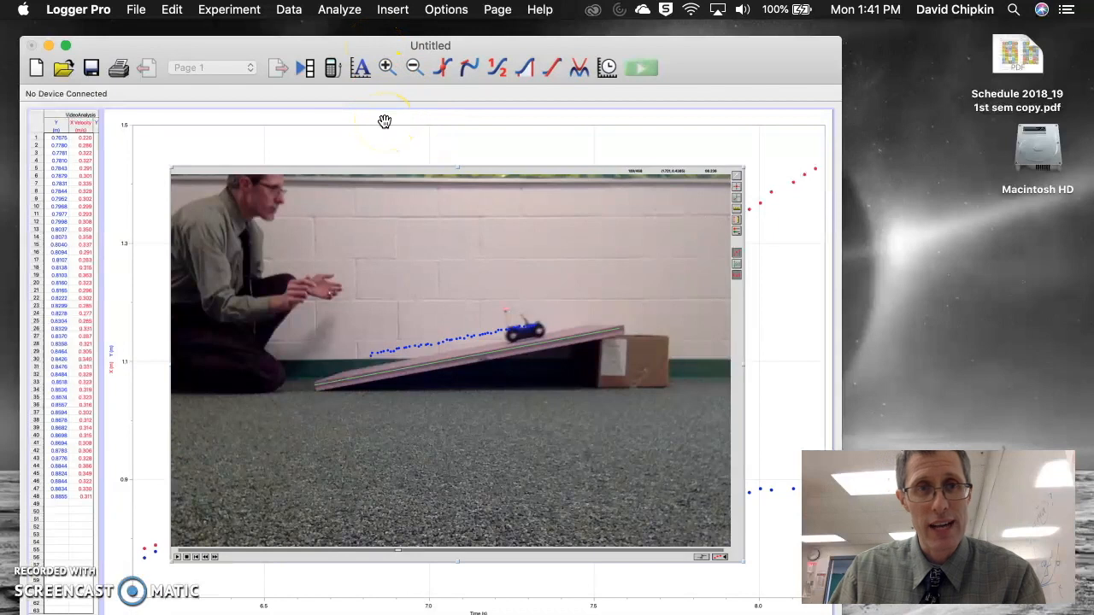
click(385, 121)
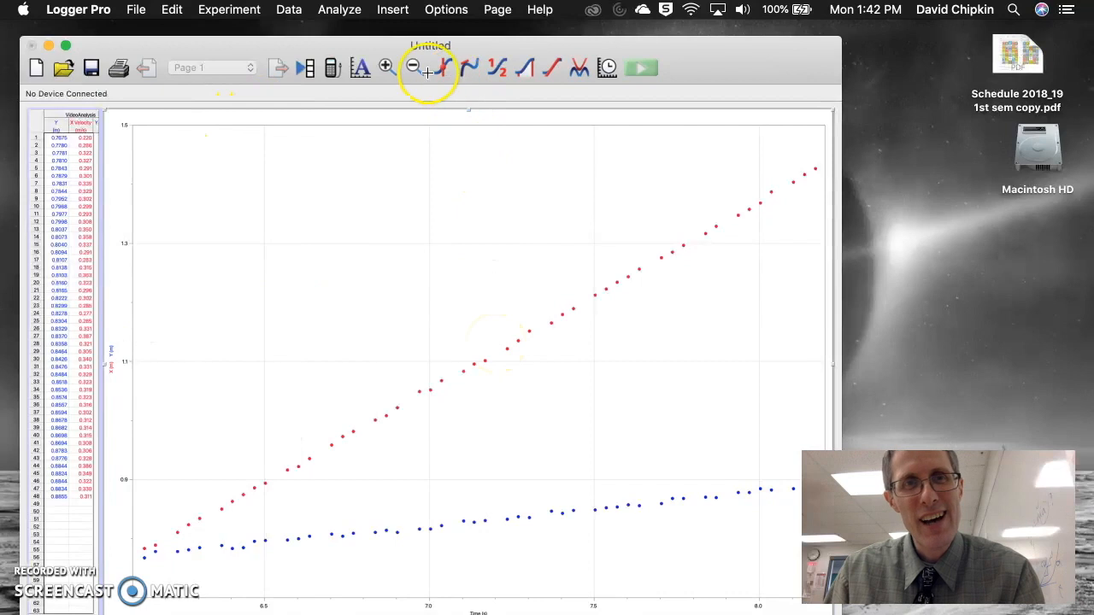
click(497, 10)
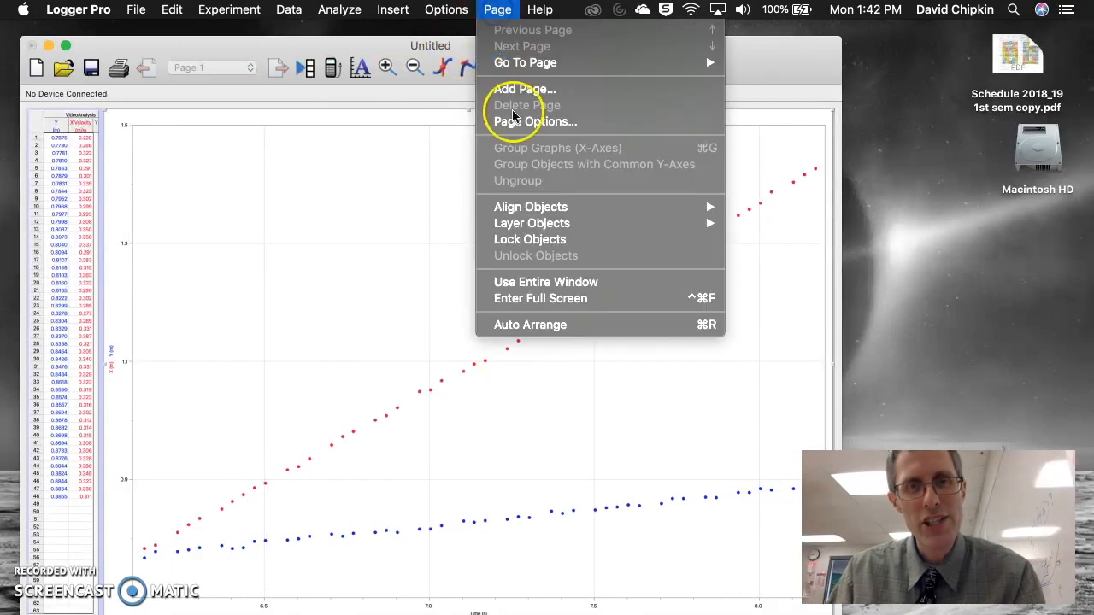
click(550, 327)
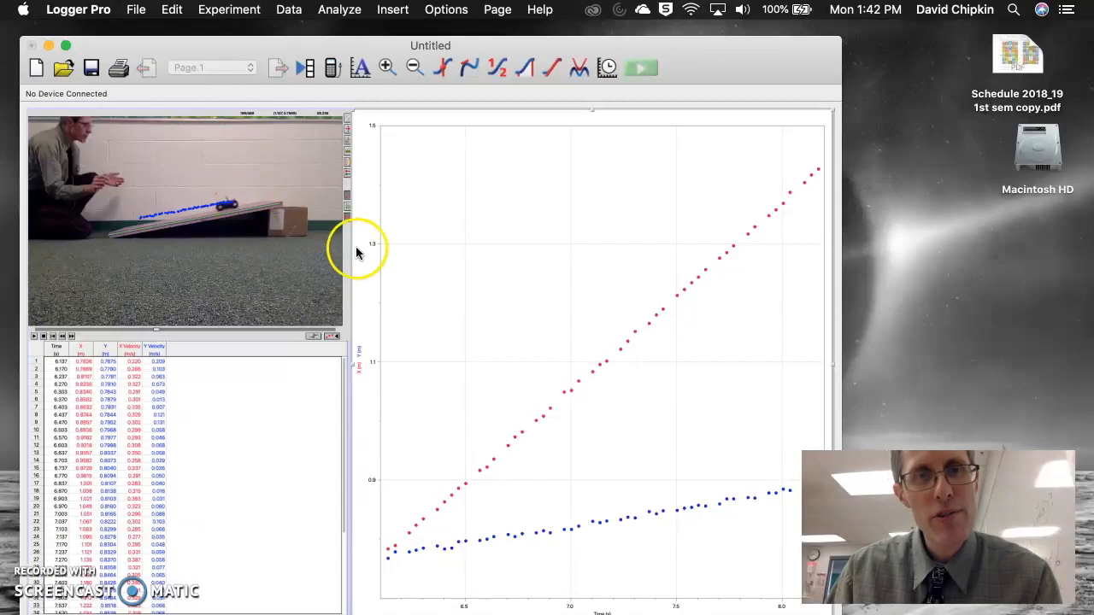
Step: Set the coordinate origin at the lower end of the ramp and rotate the axes so the x-axis runs along the incline
click(348, 141)
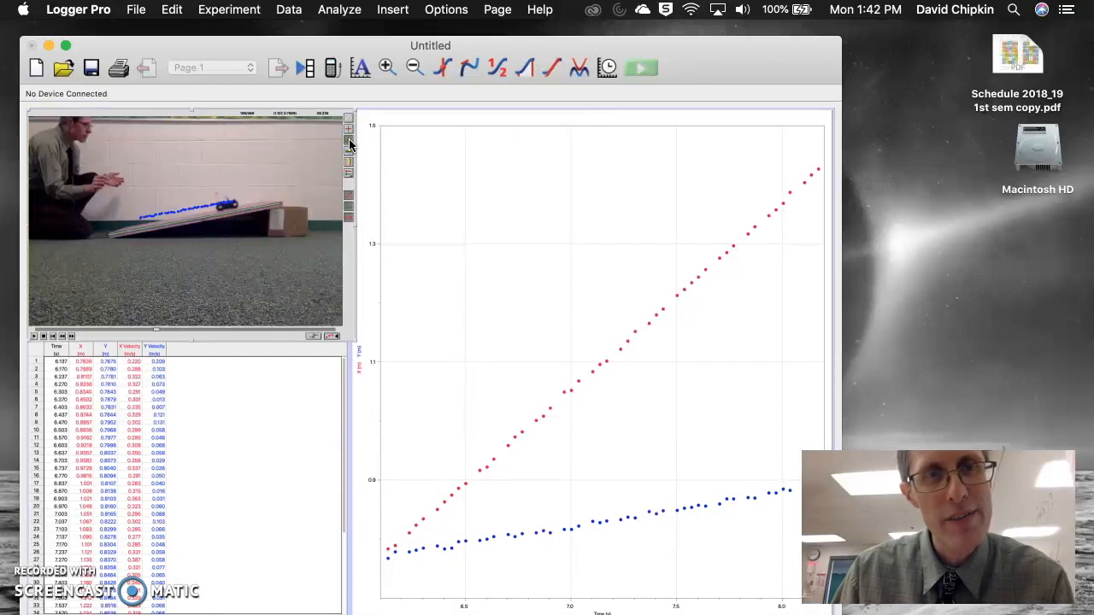
click(348, 142)
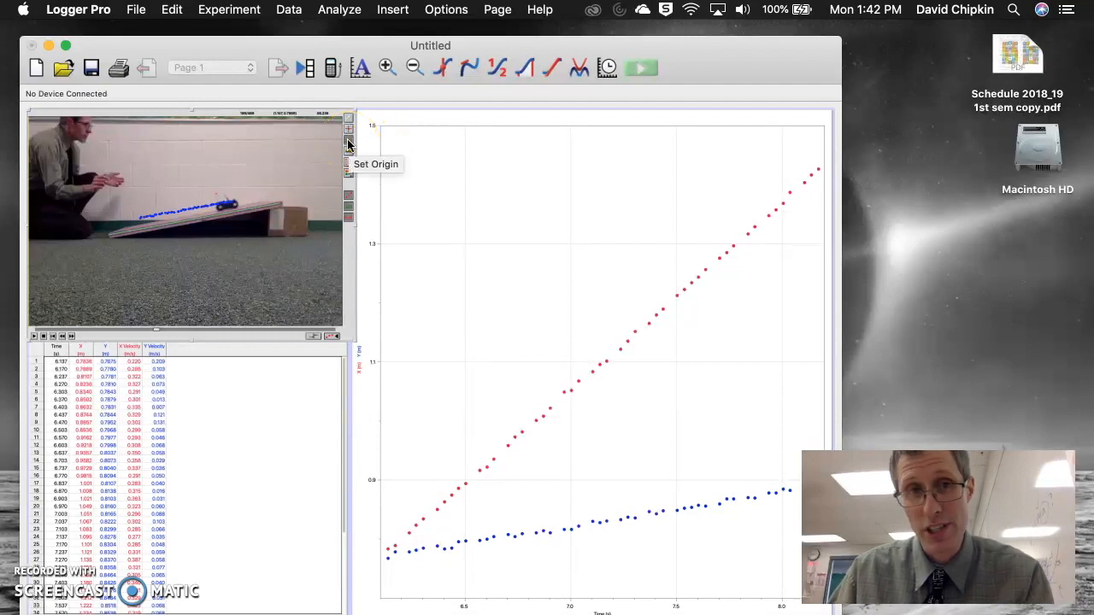
click(348, 142)
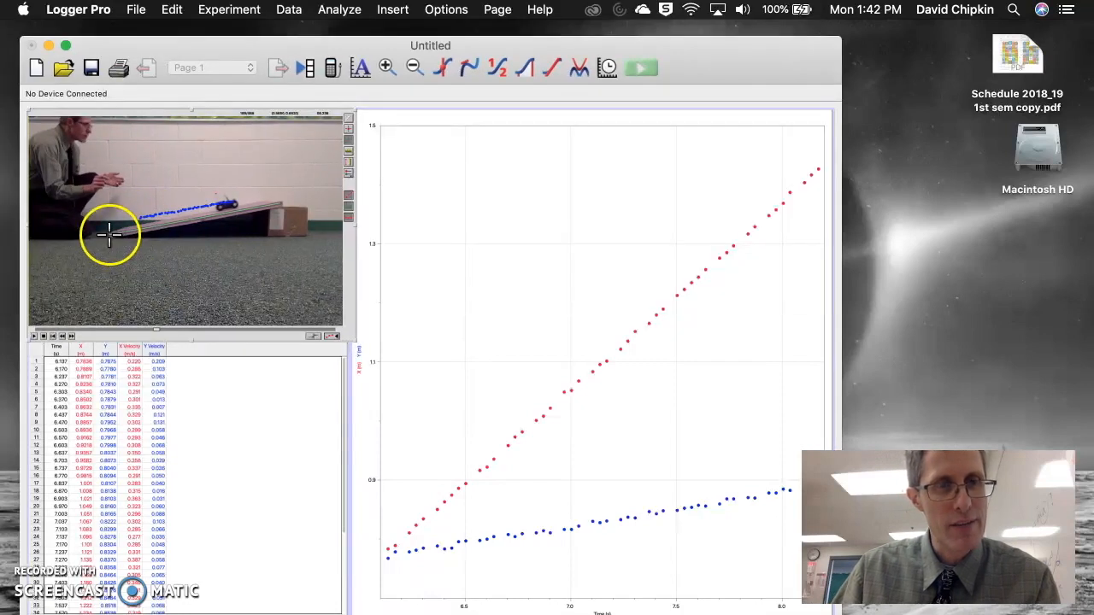
click(110, 234)
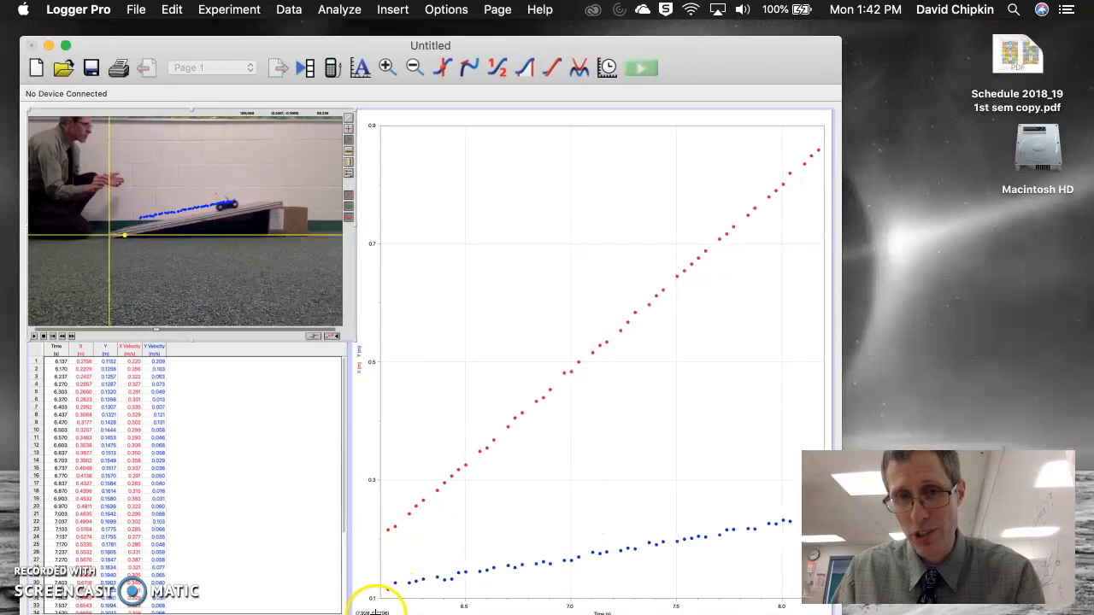
drag(125, 236, 124, 232)
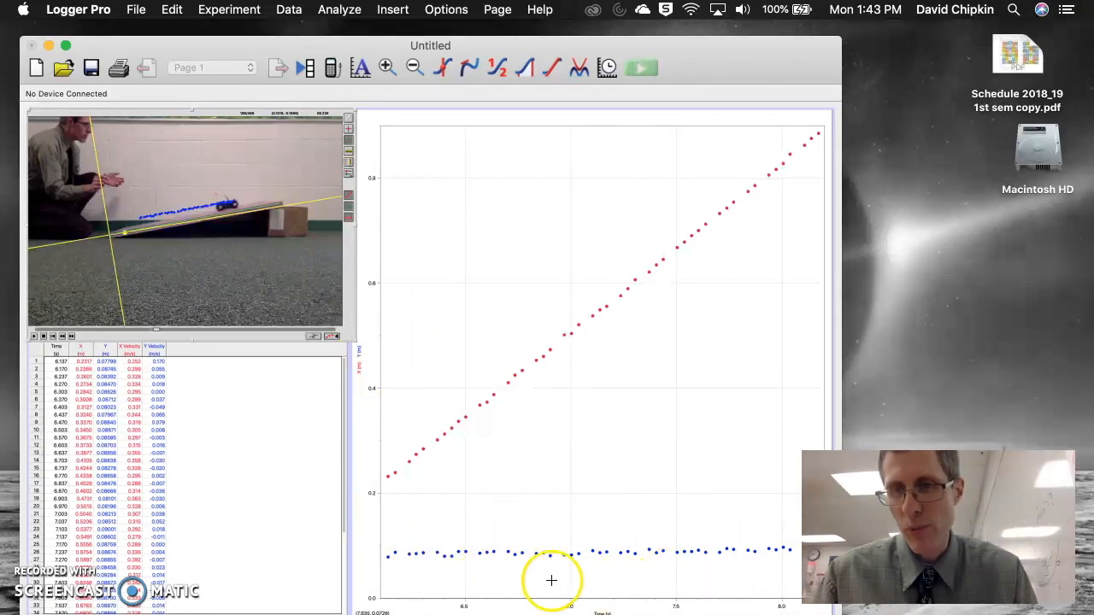
Step: Plot only X on the graph's vertical axis
click(360, 370)
click(361, 367)
click(362, 368)
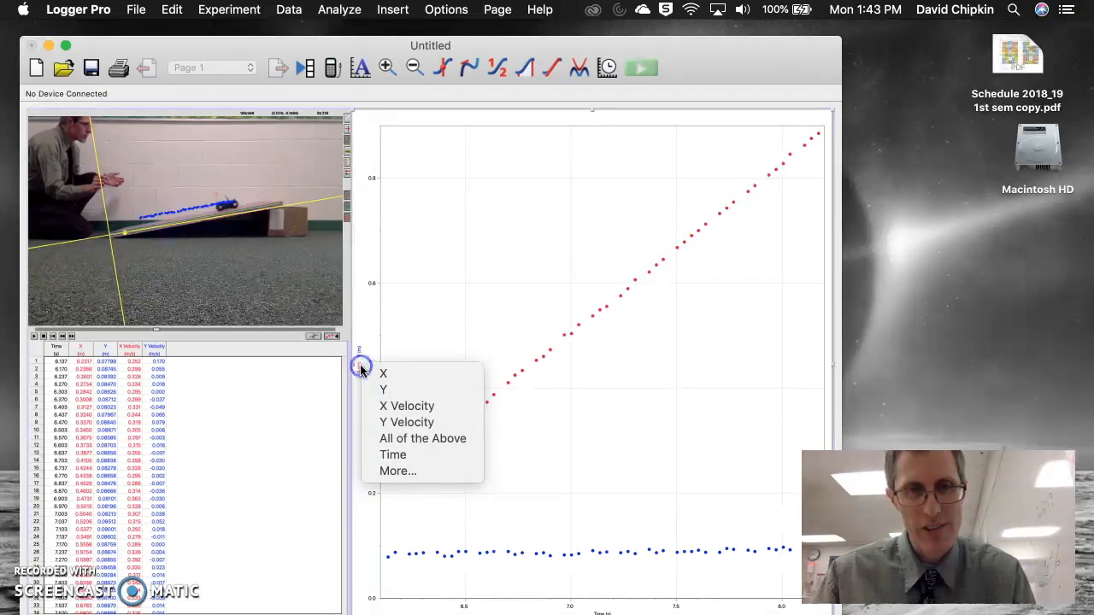
click(411, 379)
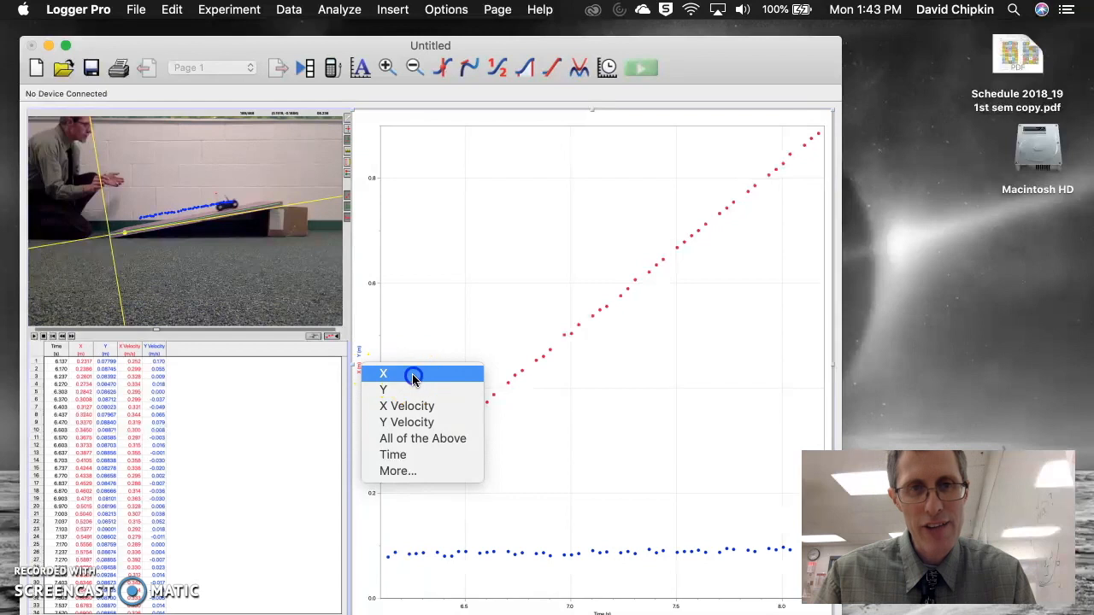